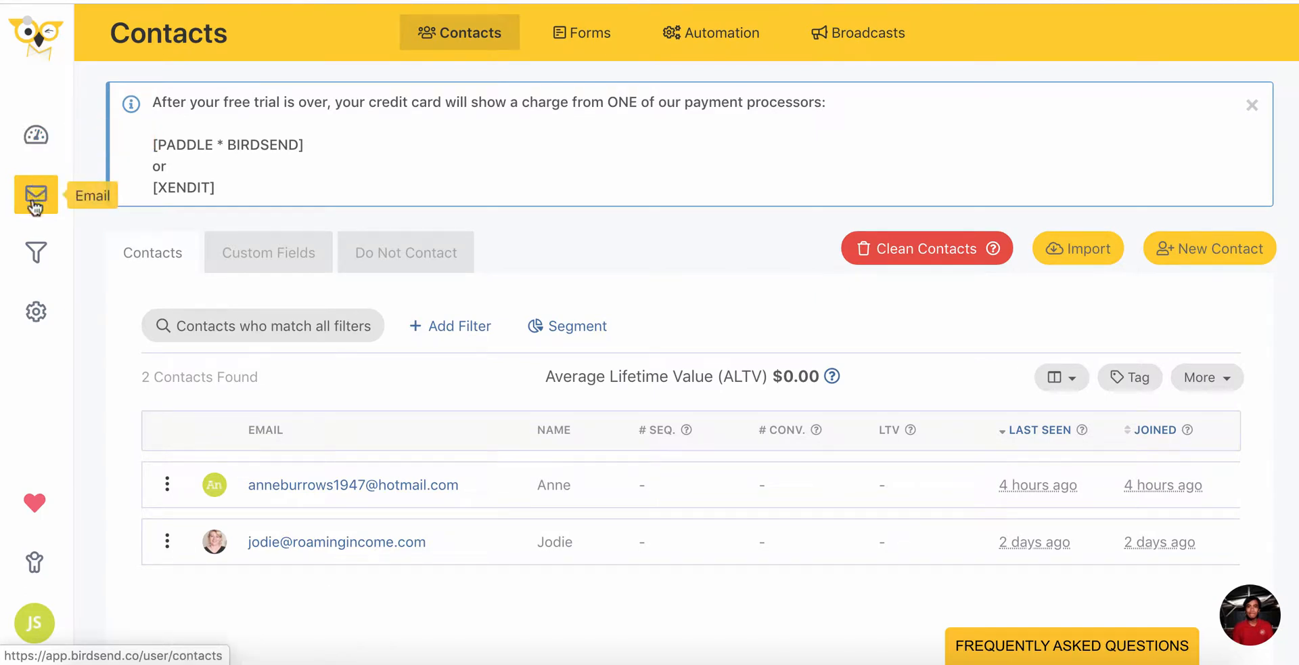
Open the Legendary Marketer automation sequence and select its second email, "Quick follow-up from yesterday..."
left_click(715, 37)
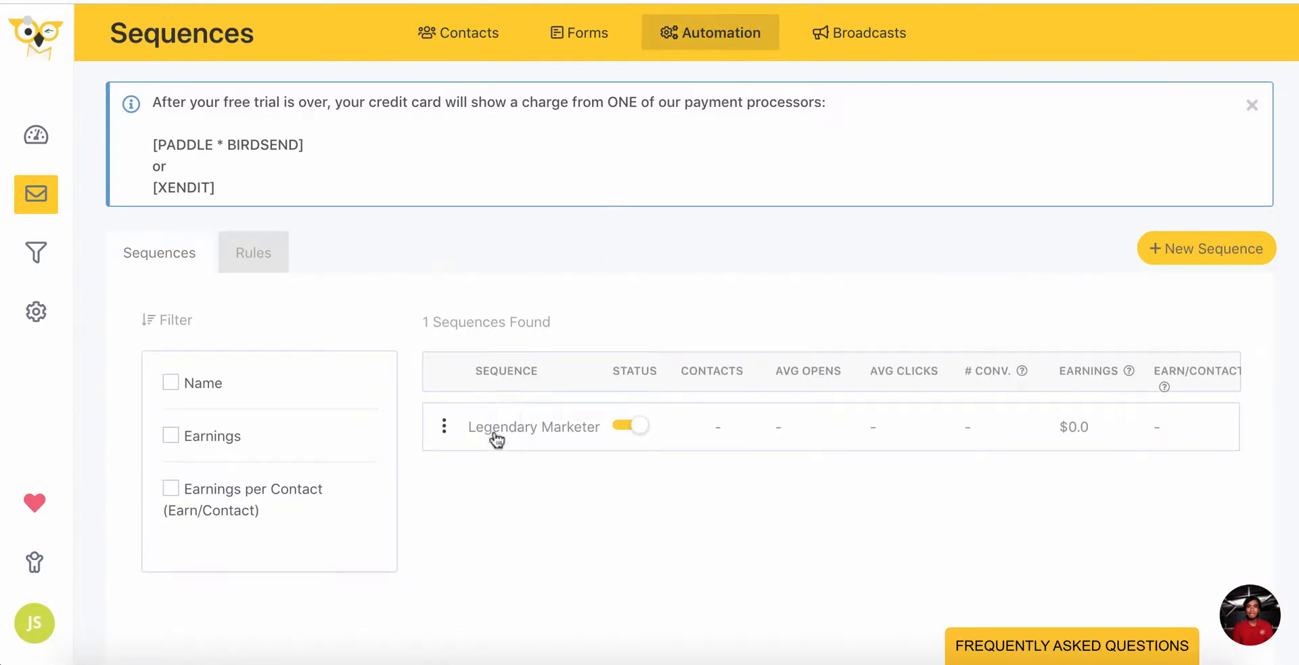
left_click(544, 433)
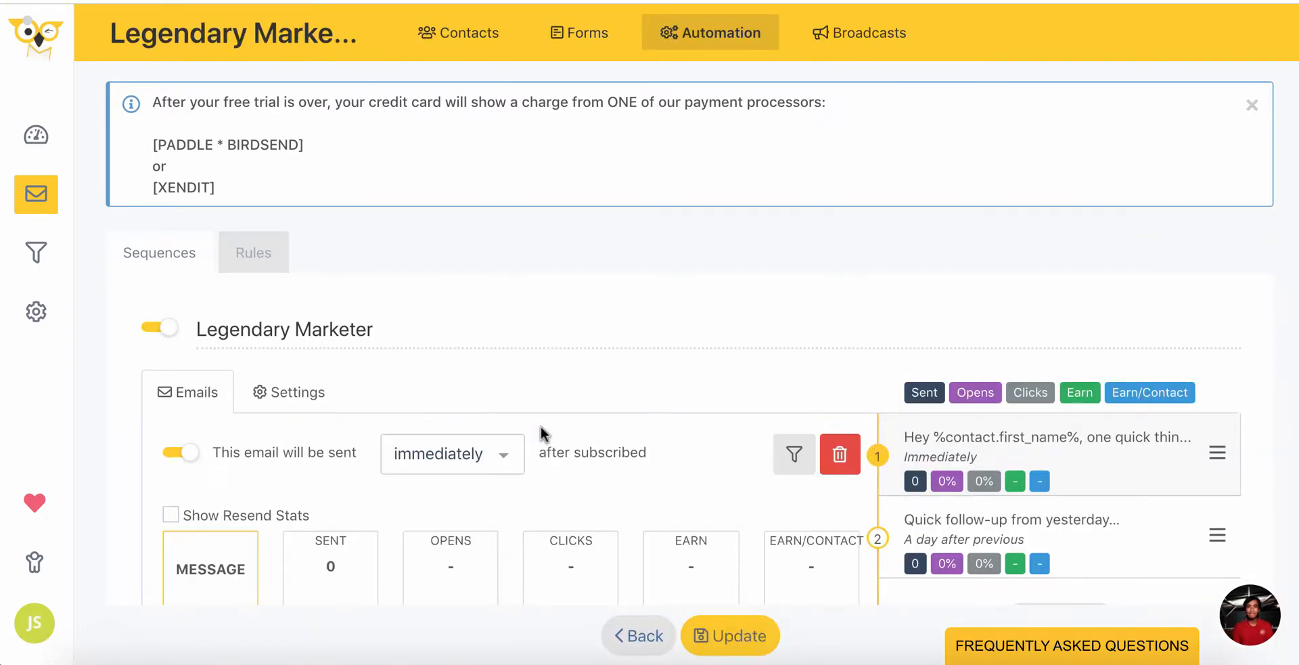
scroll(541, 433, "down", 3)
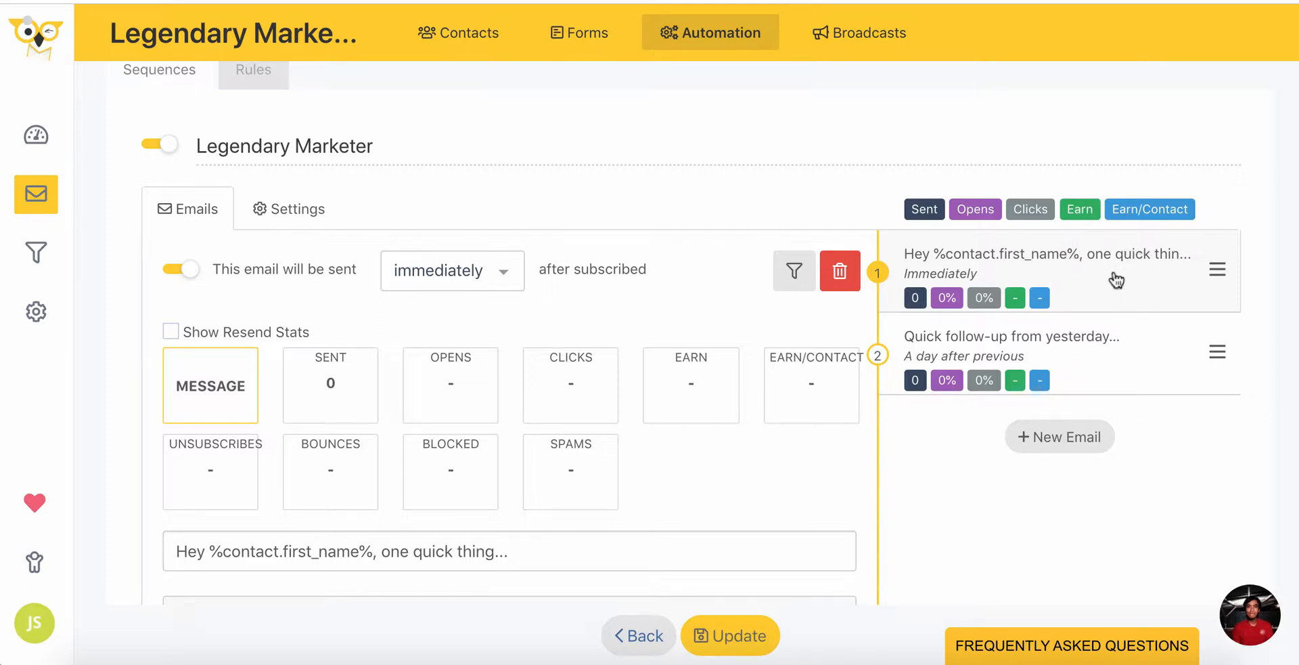
left_click(1097, 356)
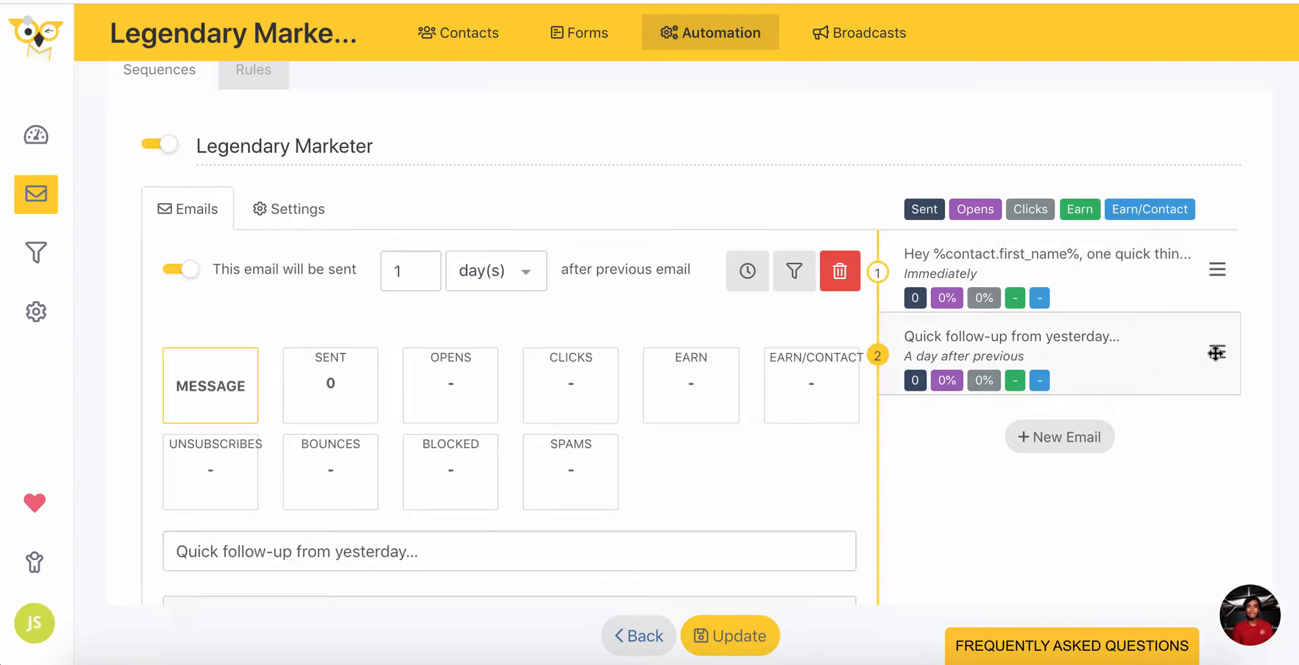
mouse_move(1217, 353)
left_mouse_down()
mouse_move(1204, 264)
mouse_move(1210, 354)
left_mouse_up()
Add a third email to the sequence and set it to be sent 1 day after the previous email
left_click(1048, 440)
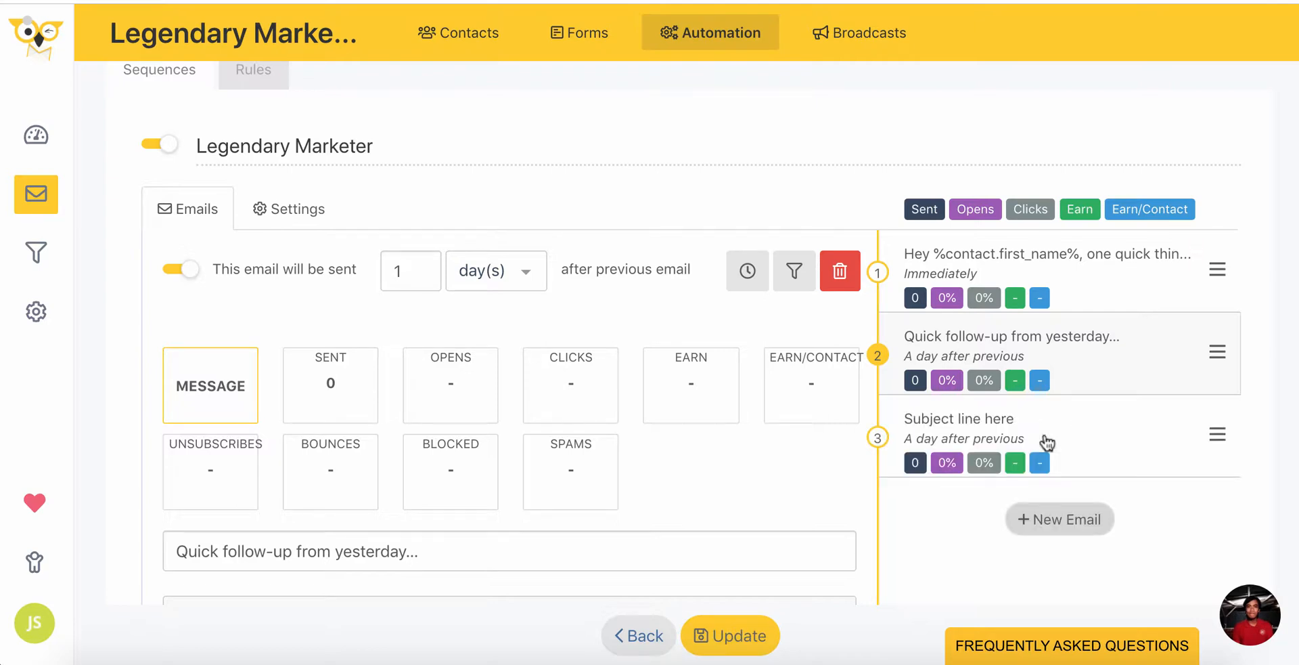
left_click(1085, 431)
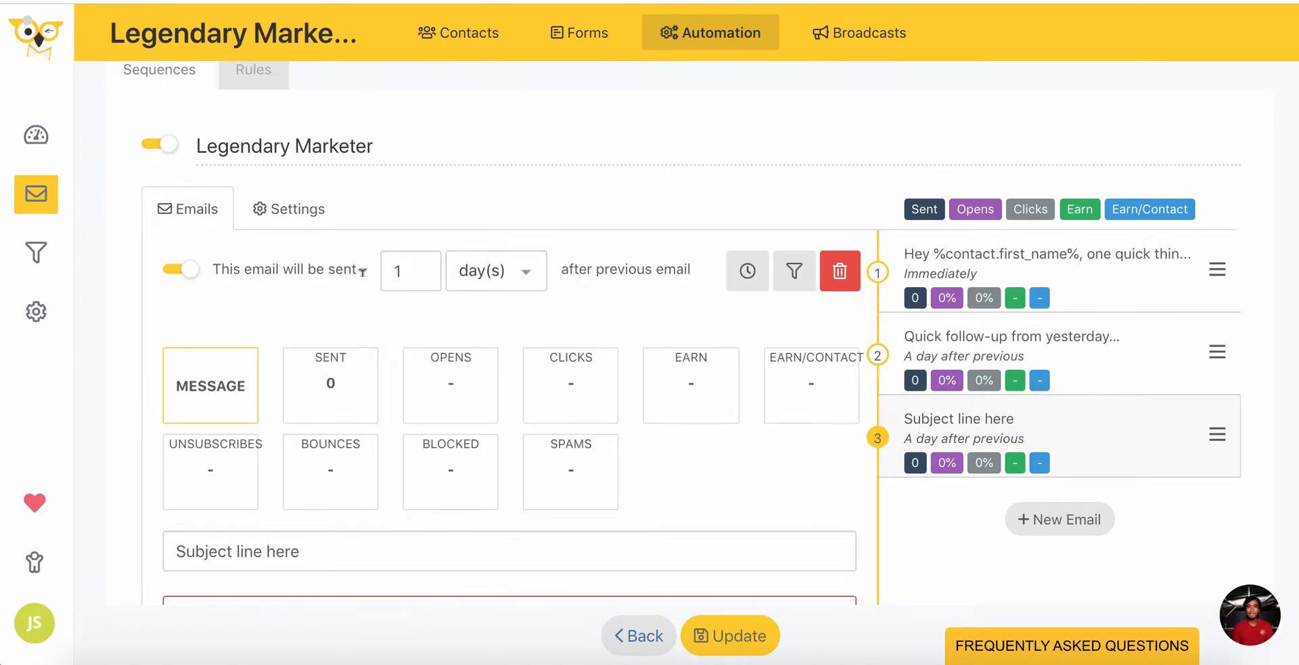
left_click(420, 268)
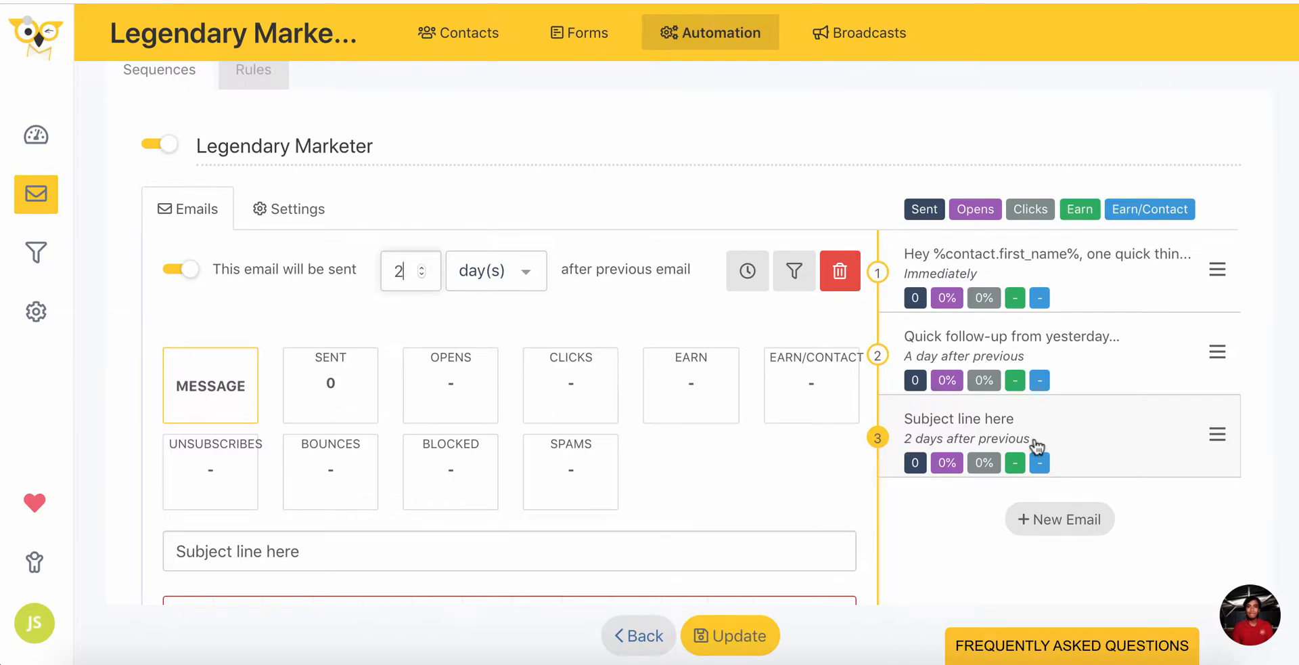
left_click(422, 276)
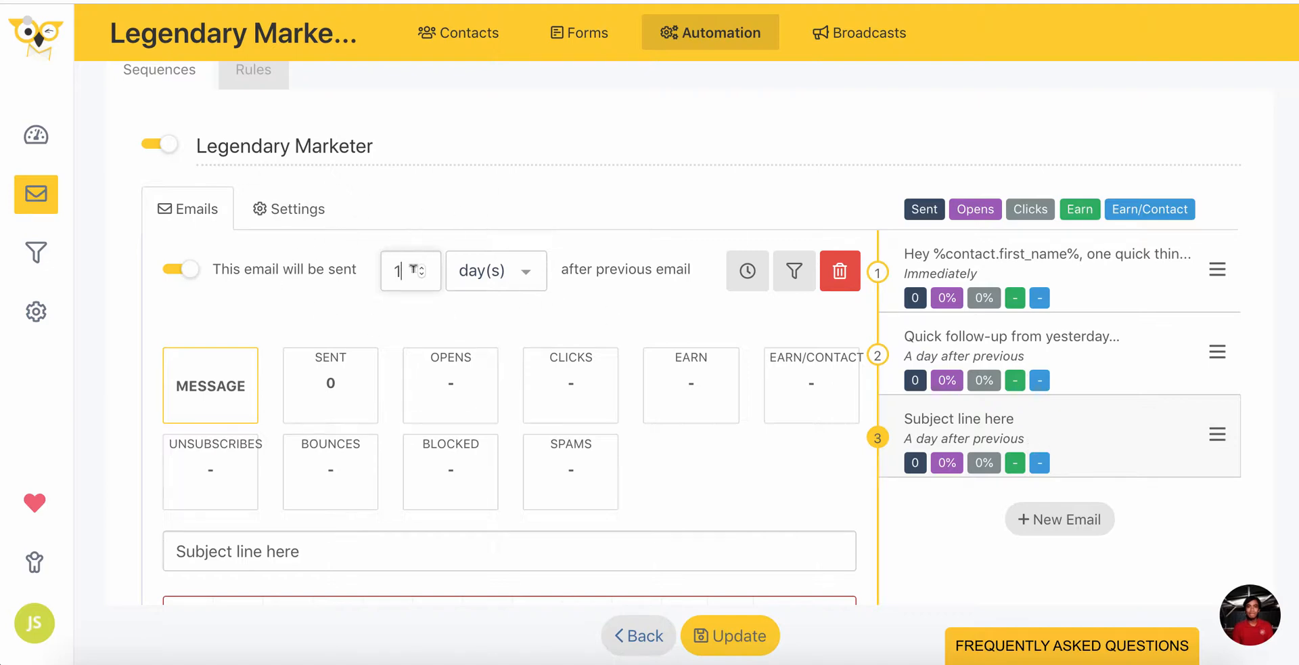
Replace the third email's placeholder subject with "Can I be really honest with you?"
scroll(579, 311, "down", 5)
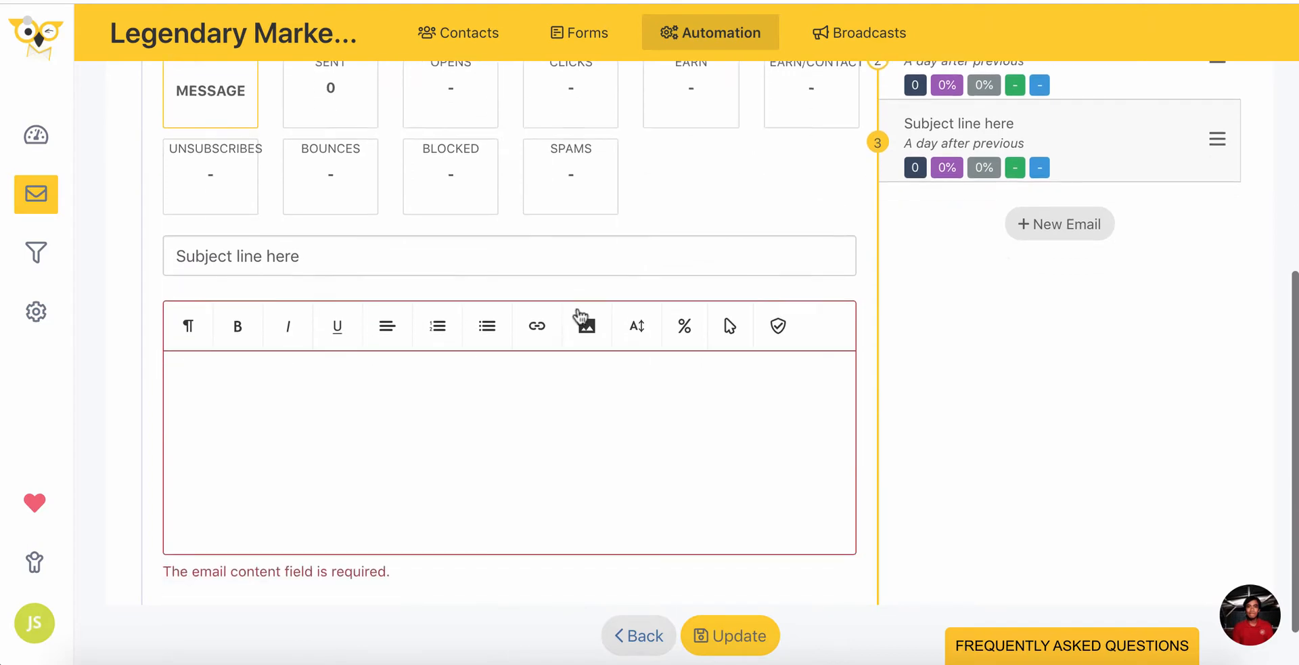
left_click(318, 254)
left_click_drag(319, 254, 116, 261)
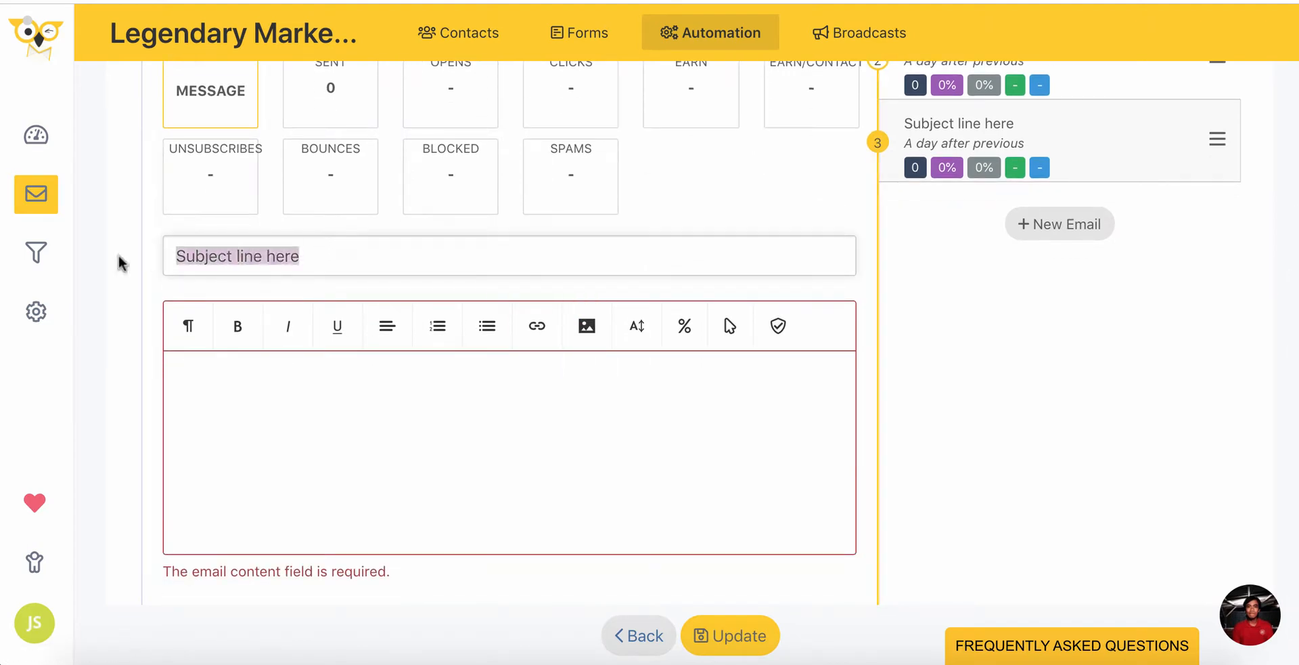
key("BackSpace")
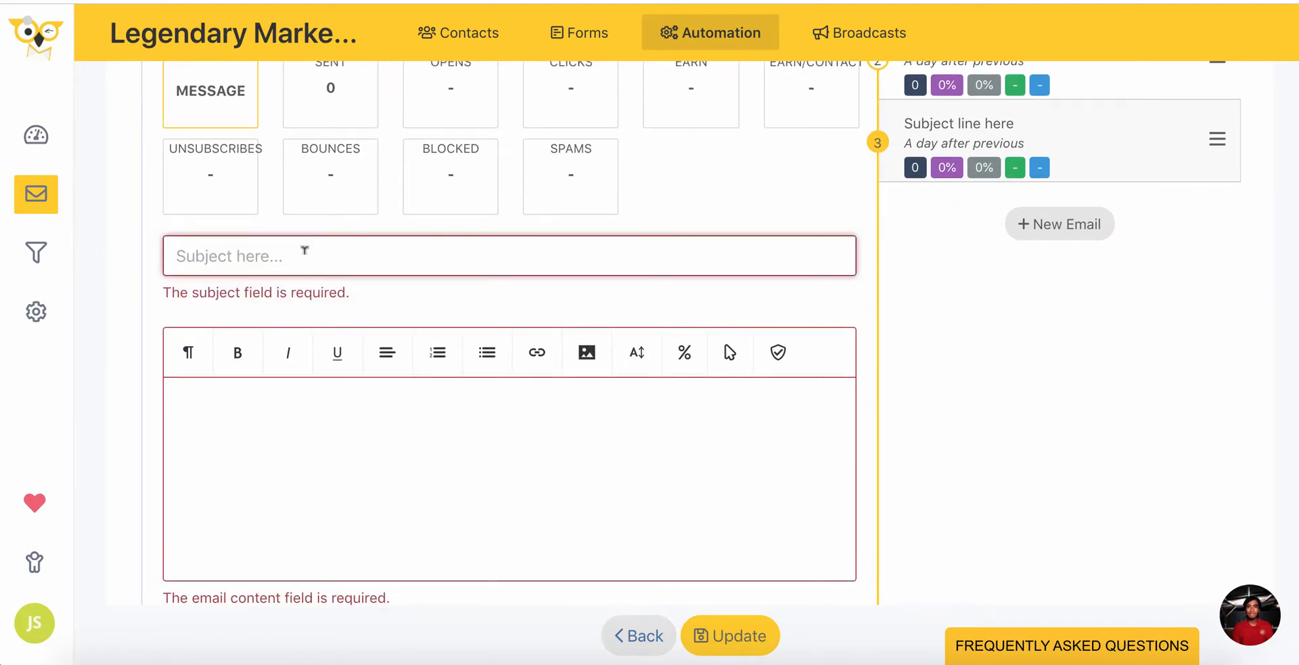
type("Can I be really honest with you?")
Copy the matching email text from the Legendary Email Follow Up Sequence document in Google Docs into the third email's body
key("ctrl+Tab")
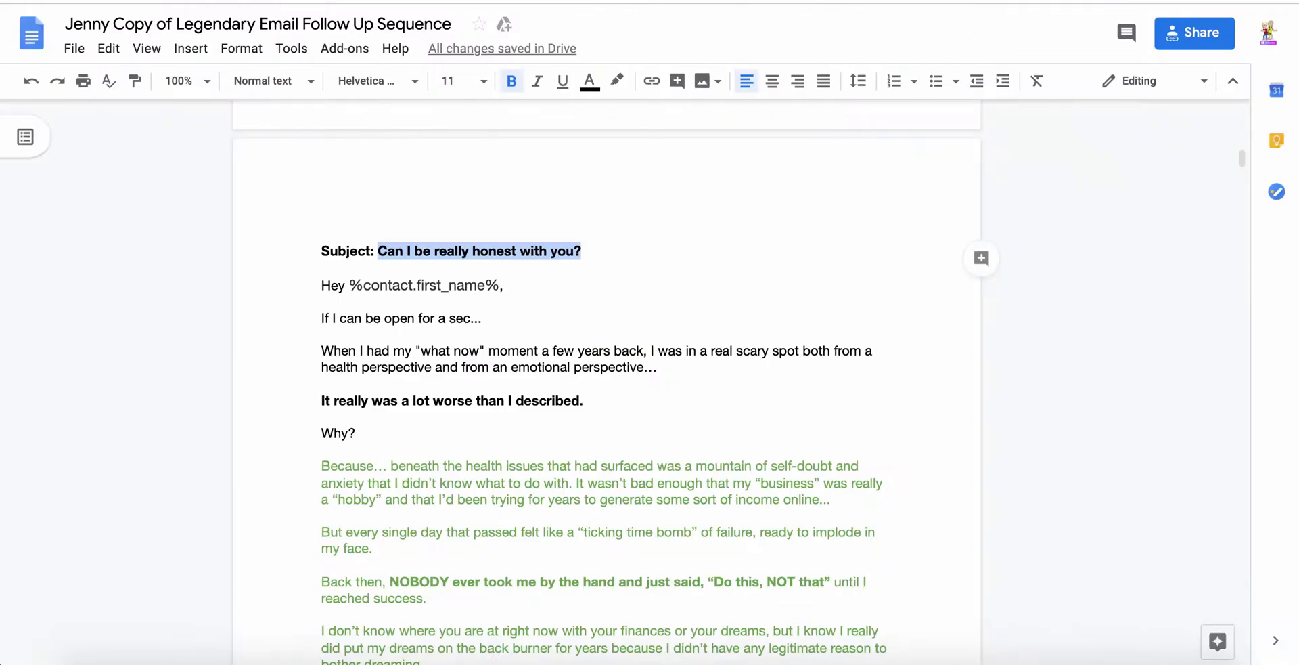
left_click_drag(322, 282, 533, 394)
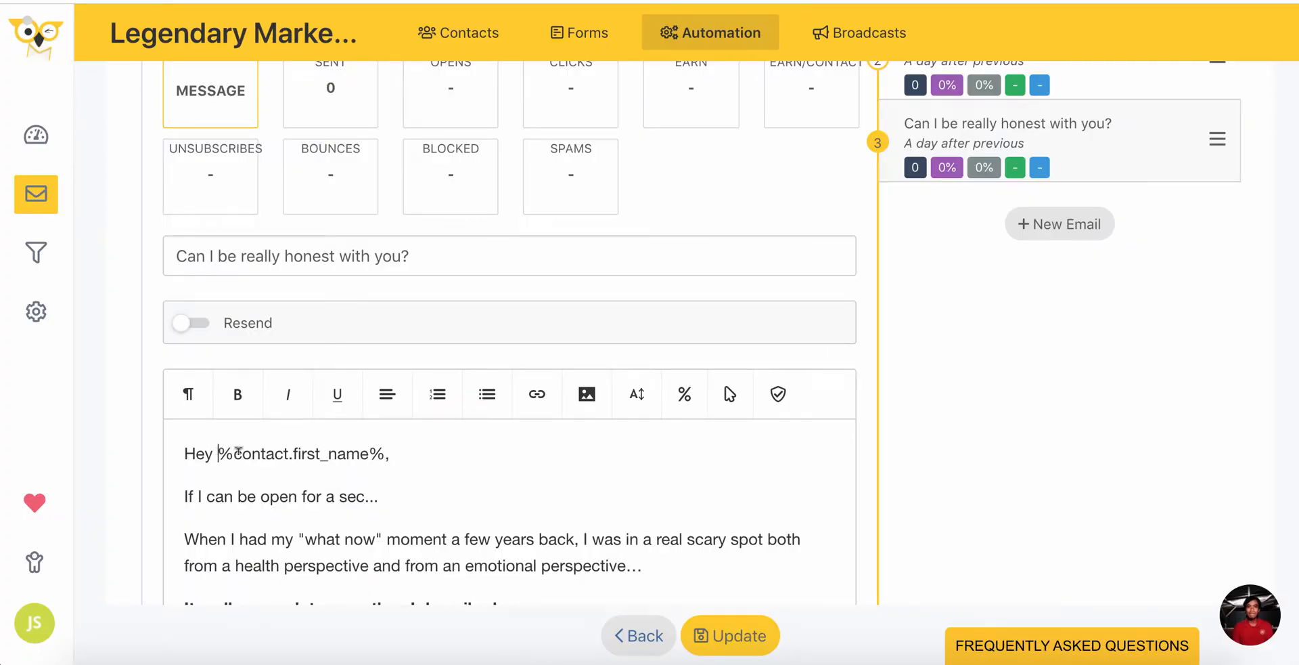
left_click_drag(217, 453, 386, 448)
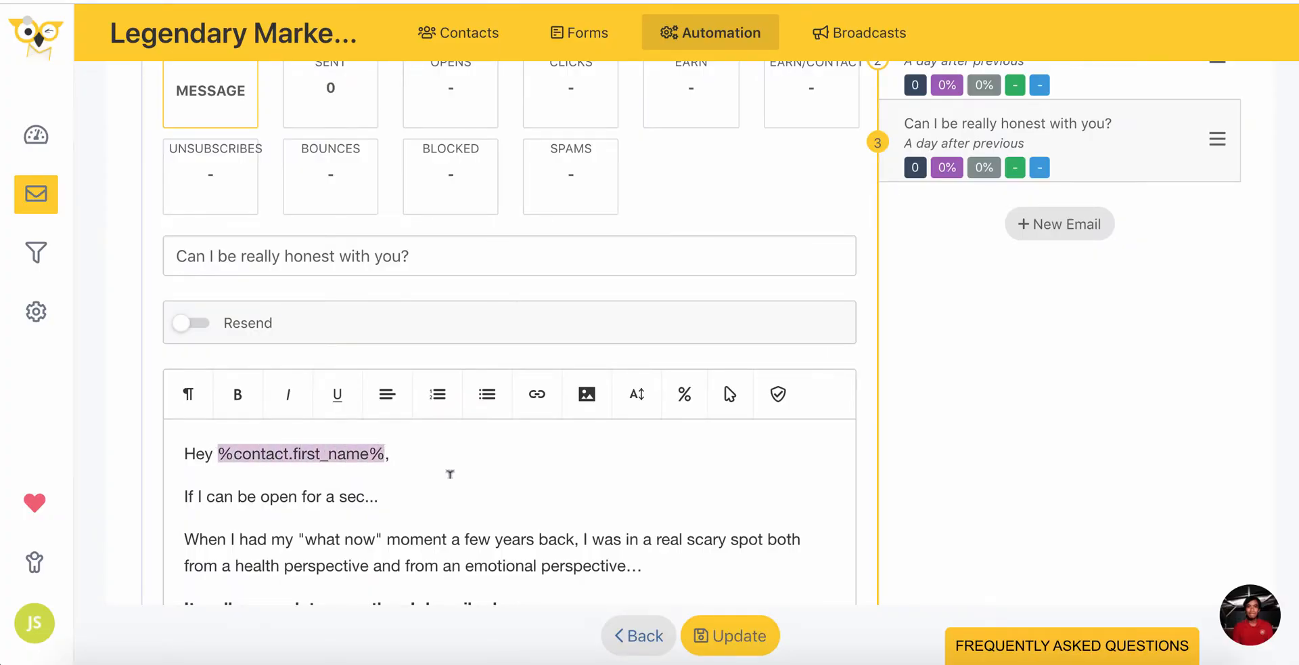
scroll(450, 474, "down", 3)
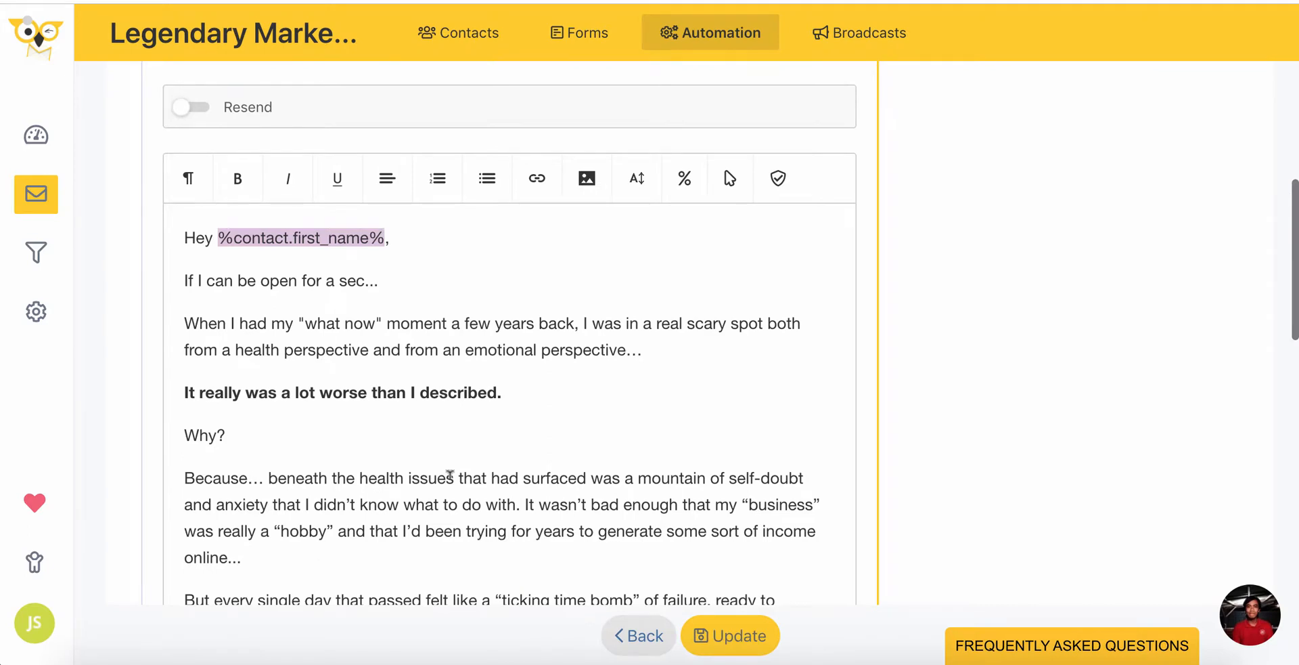
scroll(450, 476, "down", 1)
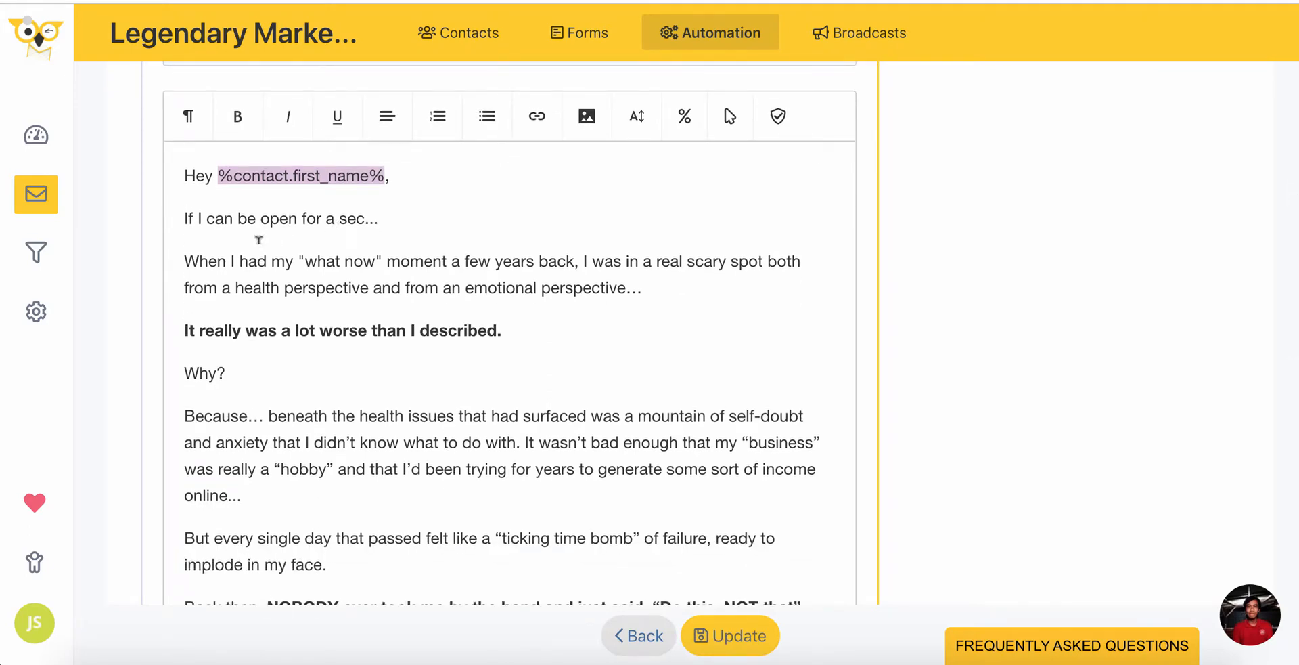
scroll(420, 290, "down", 13)
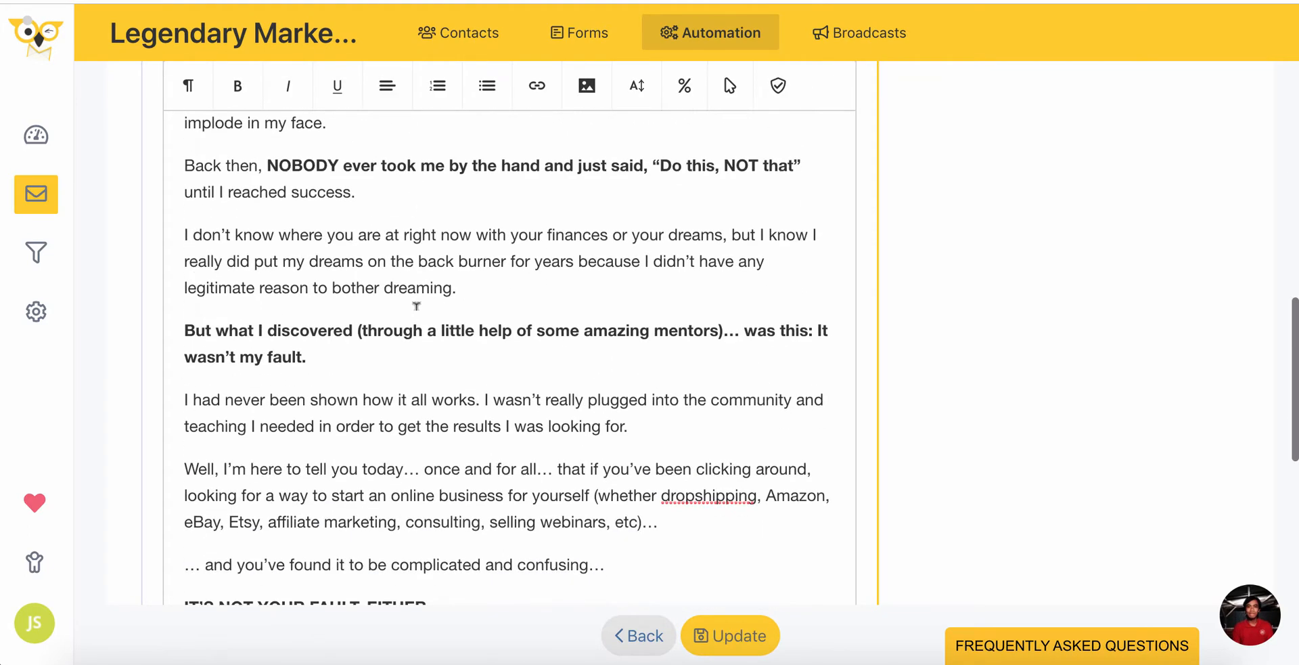
scroll(417, 305, "down", 6)
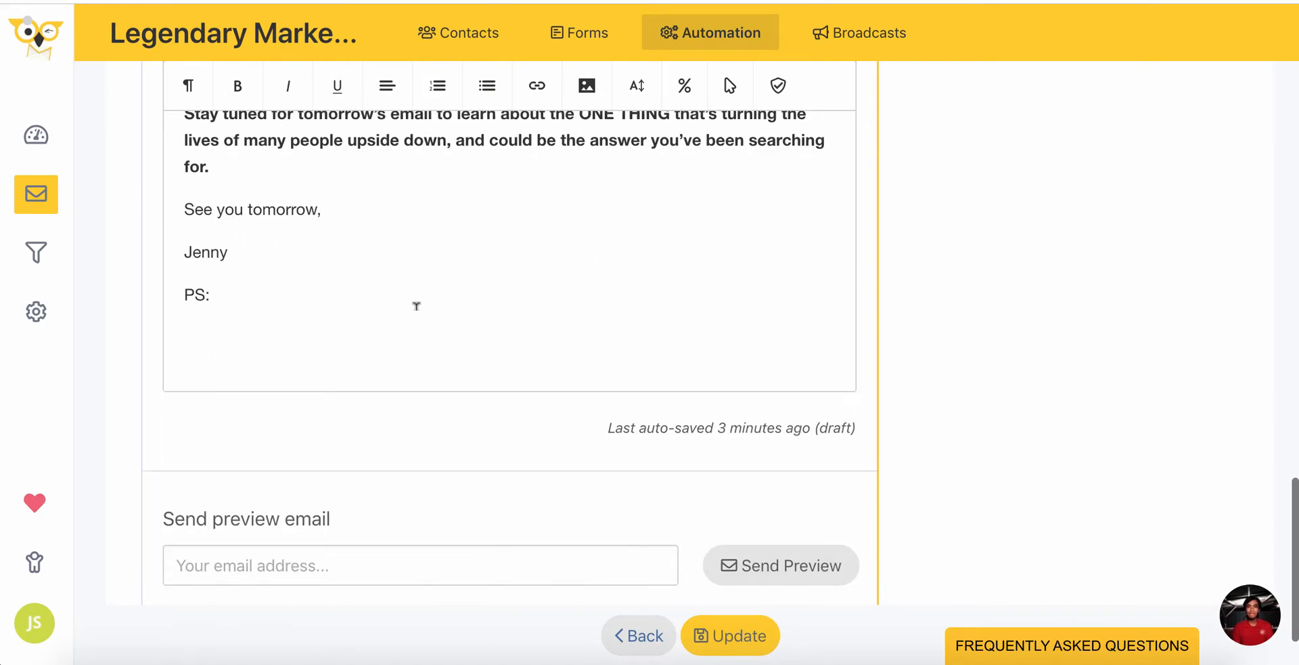
scroll(417, 306, "up", 2)
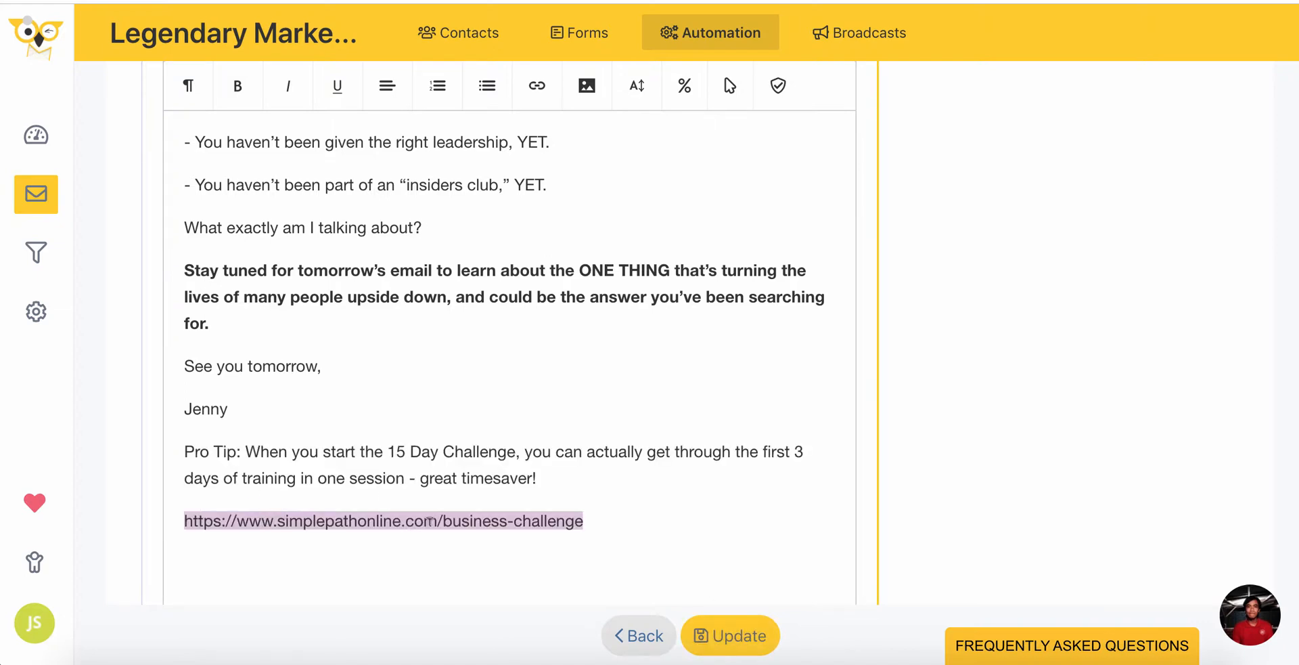
left_click(536, 88)
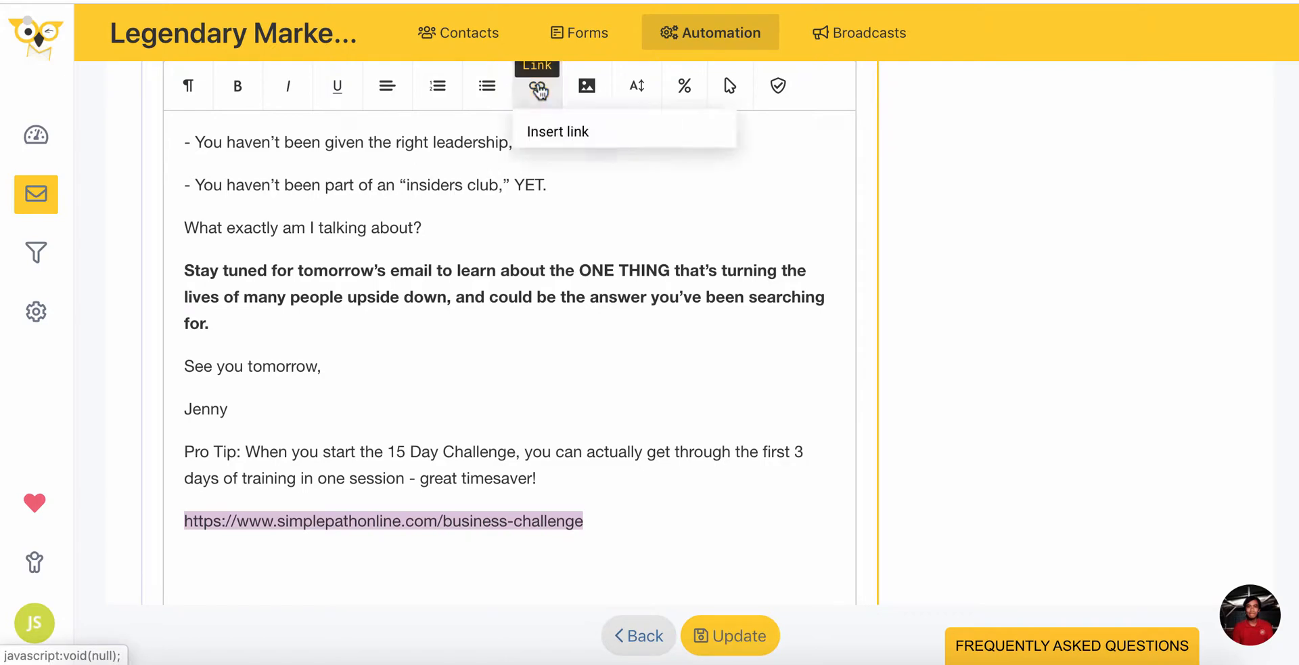
left_click(550, 131)
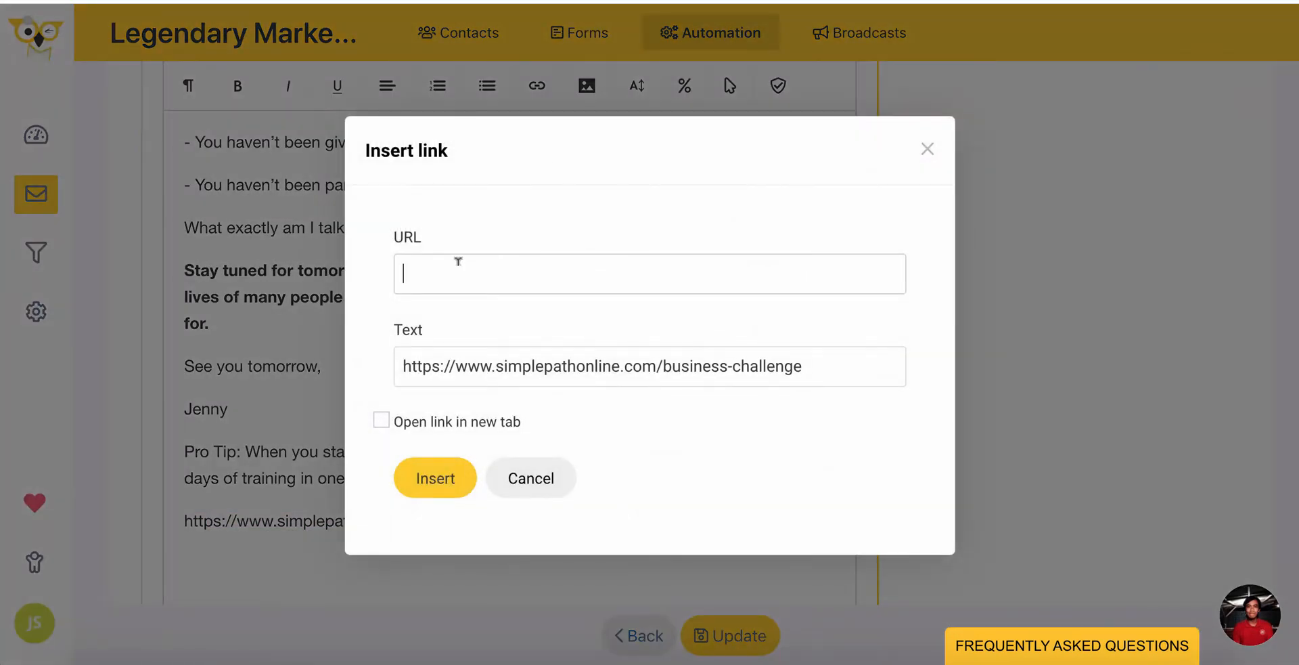
type("https://www.simplepathonline.com/business-challenge")
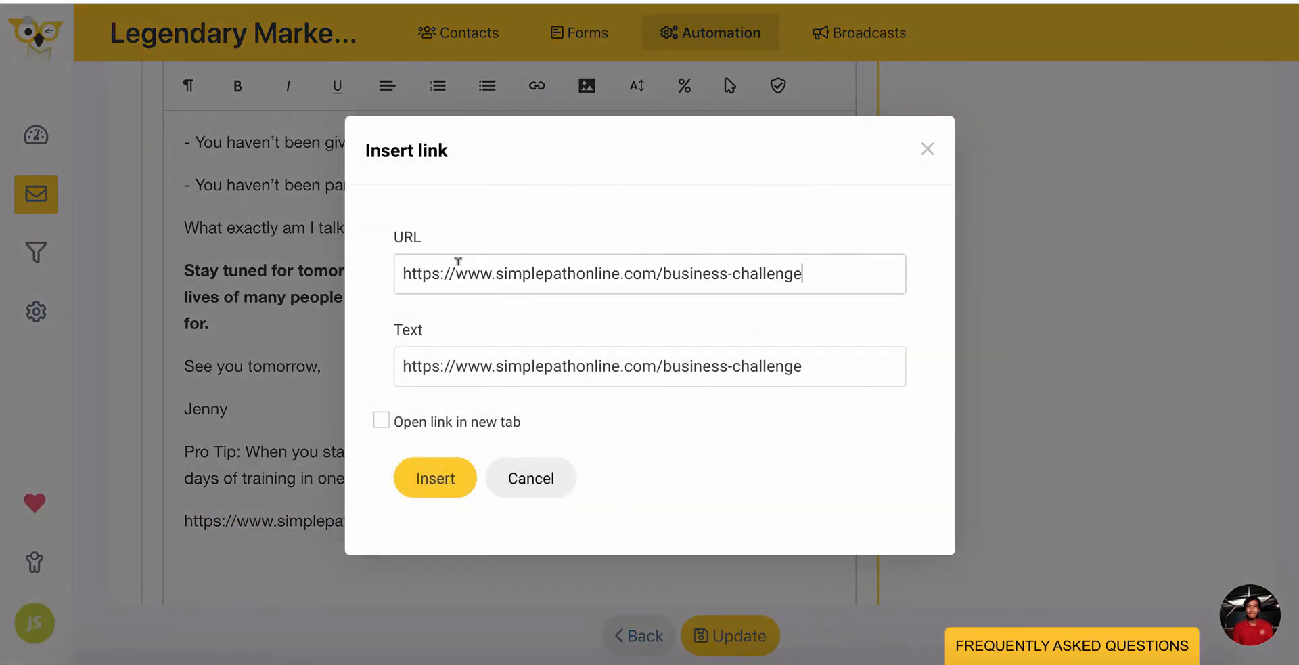
left_click(381, 421)
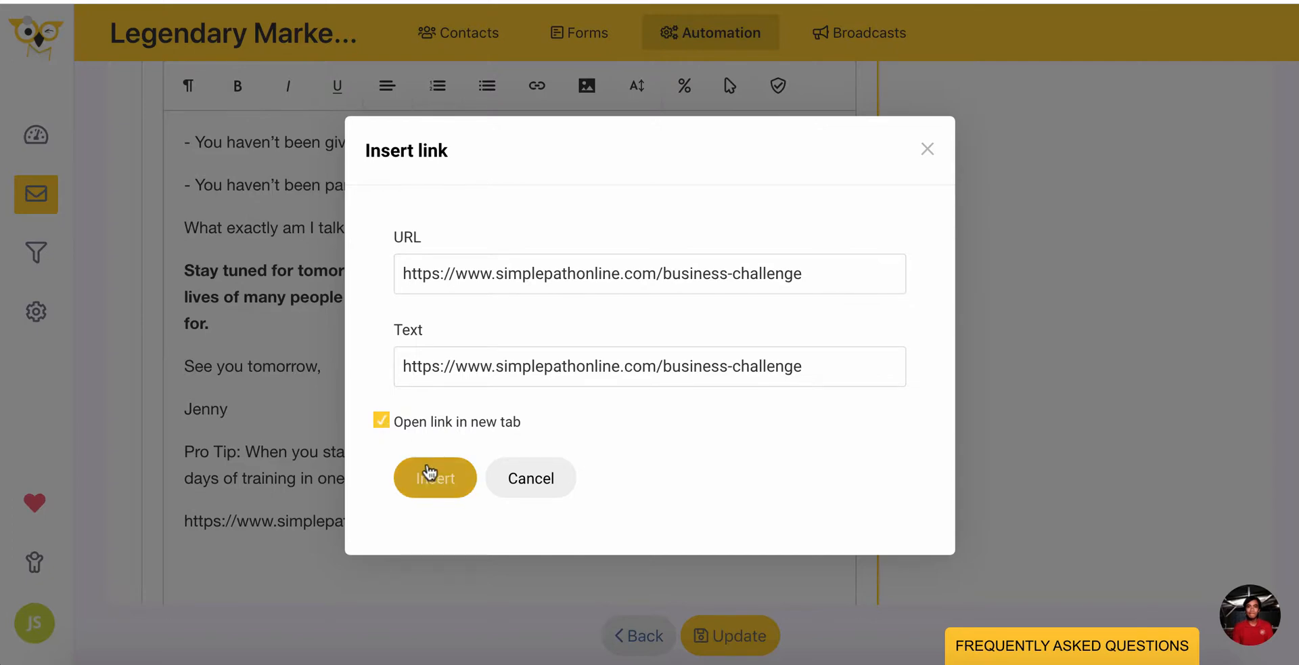
left_click(436, 480)
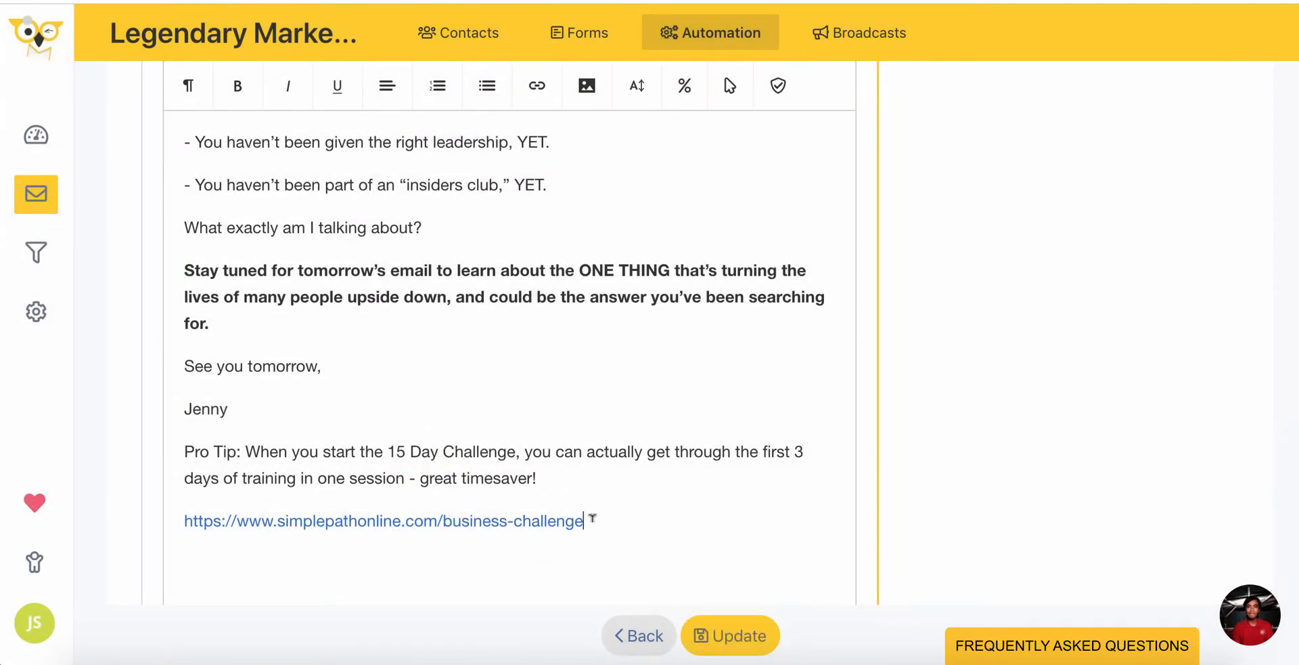
Insert the desktop image "Screen Shot 2019-10-11 at 1.33.54 pm" on a new line below the link
key("Return")
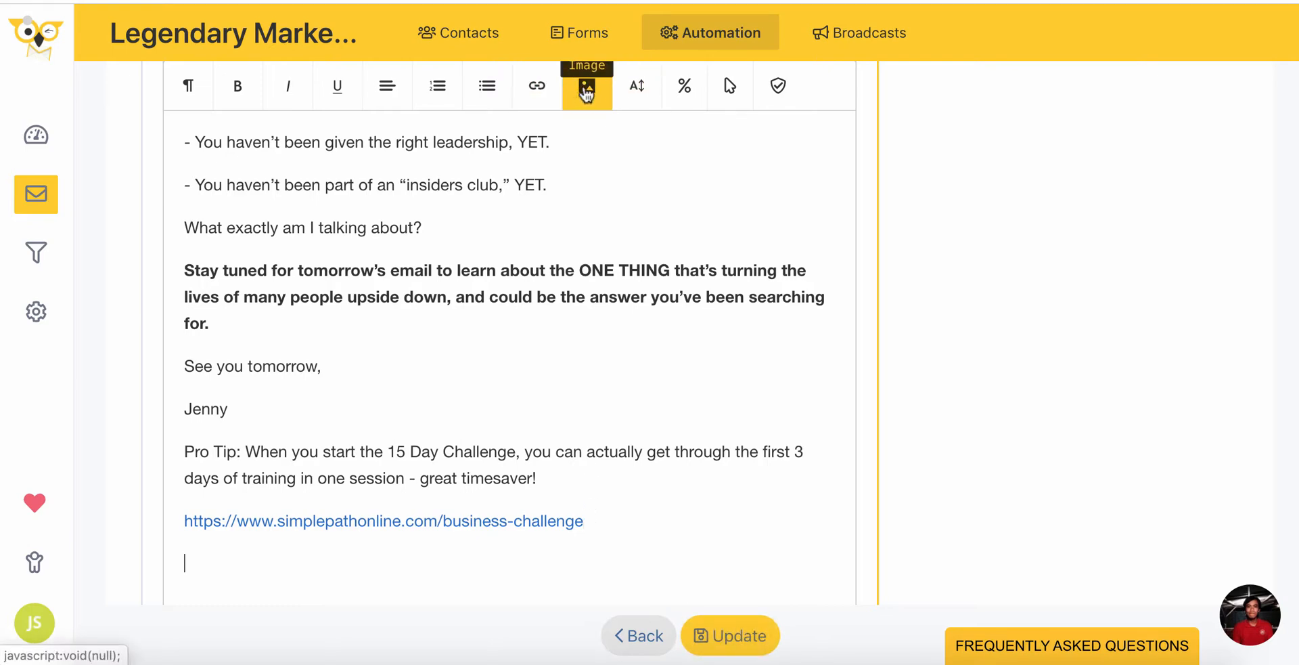
left_click(587, 92)
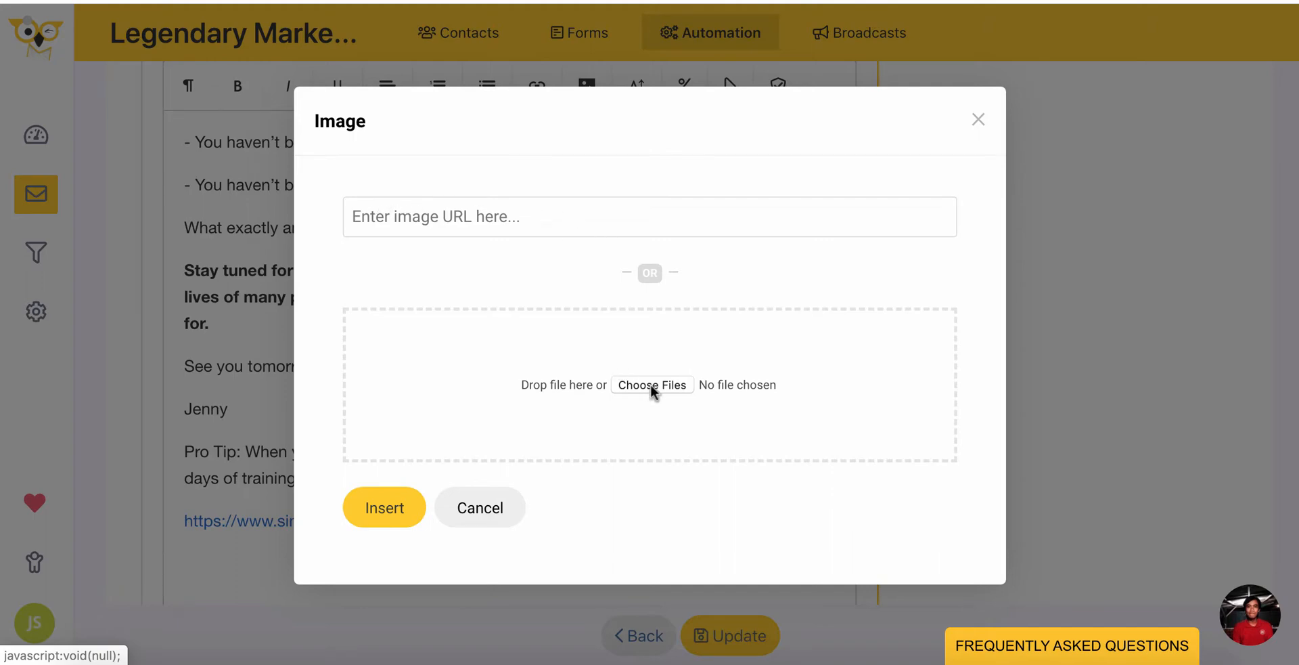
left_click(979, 120)
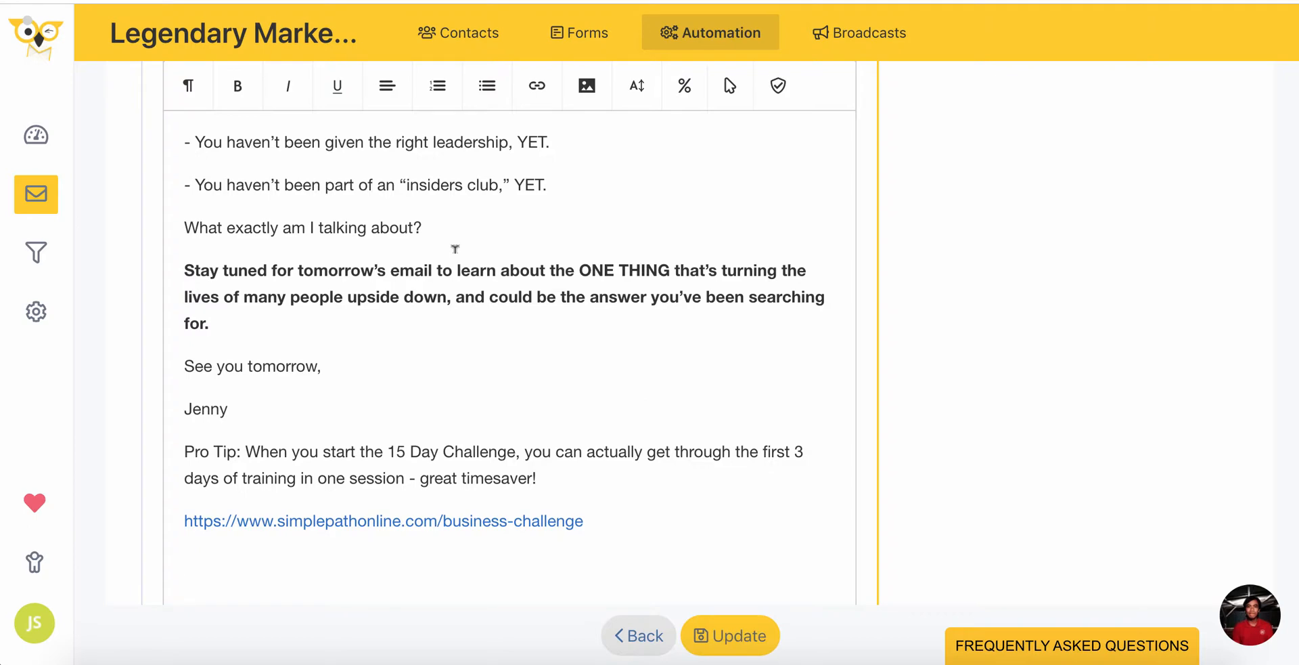
left_click(586, 88)
left_click(651, 383)
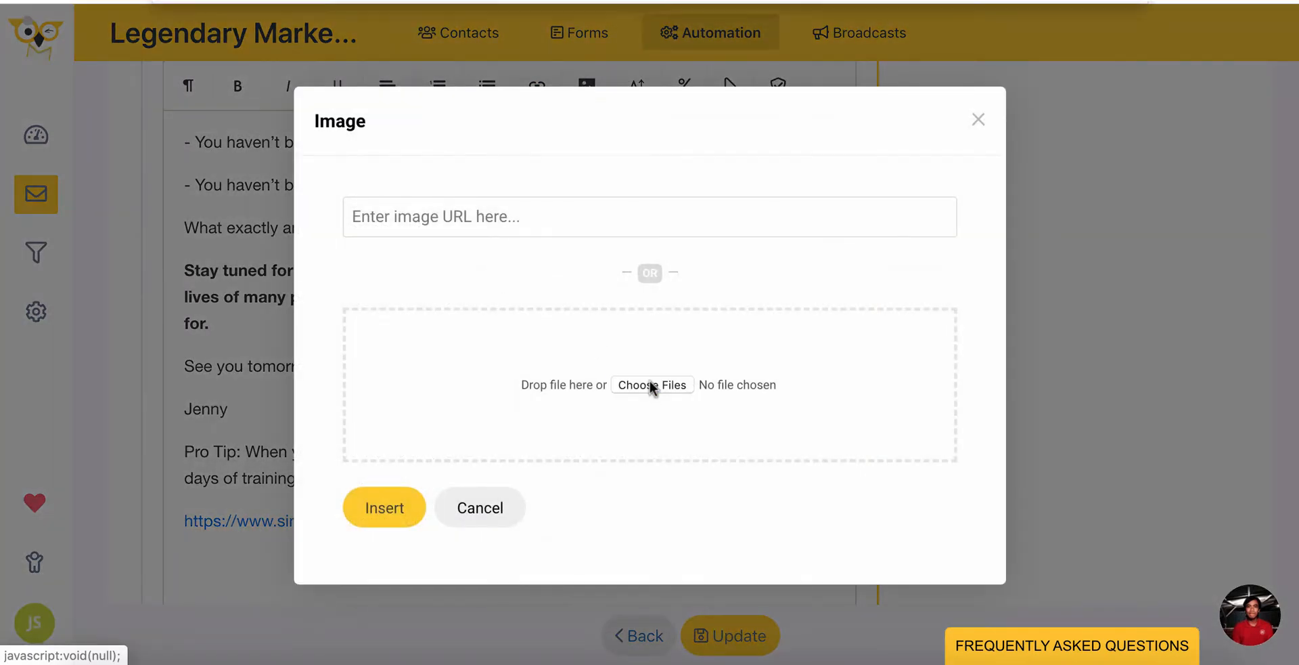
left_click(380, 132)
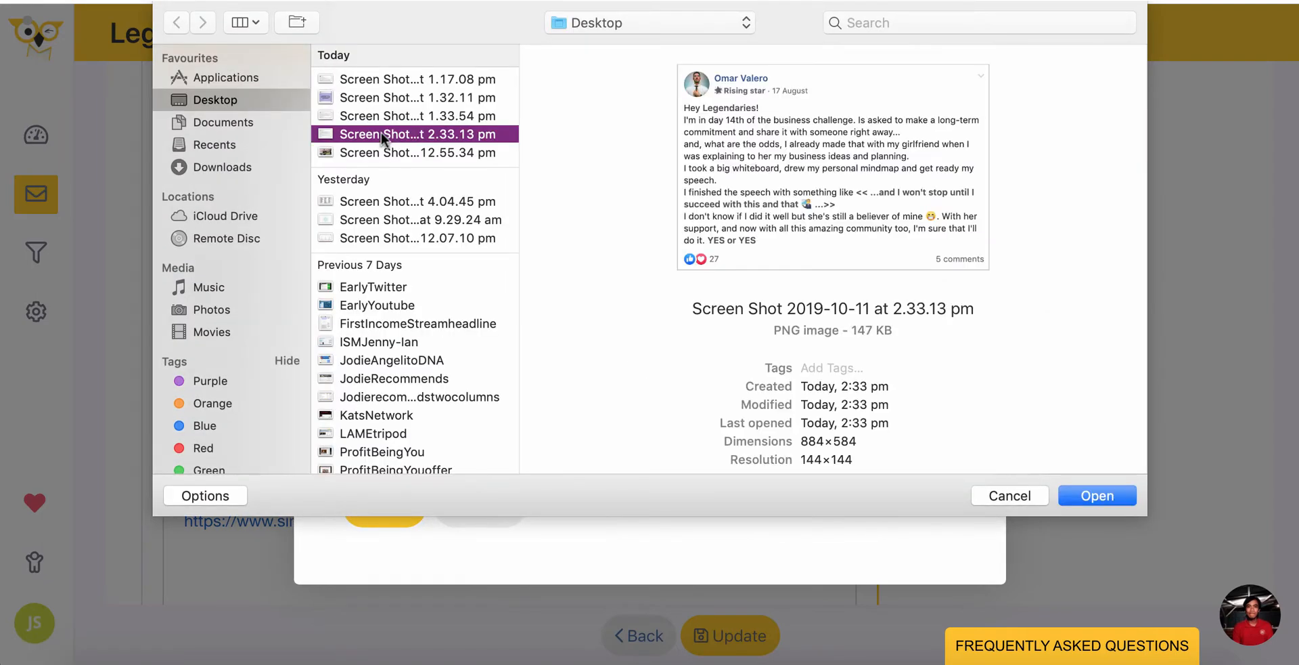
left_click(383, 116)
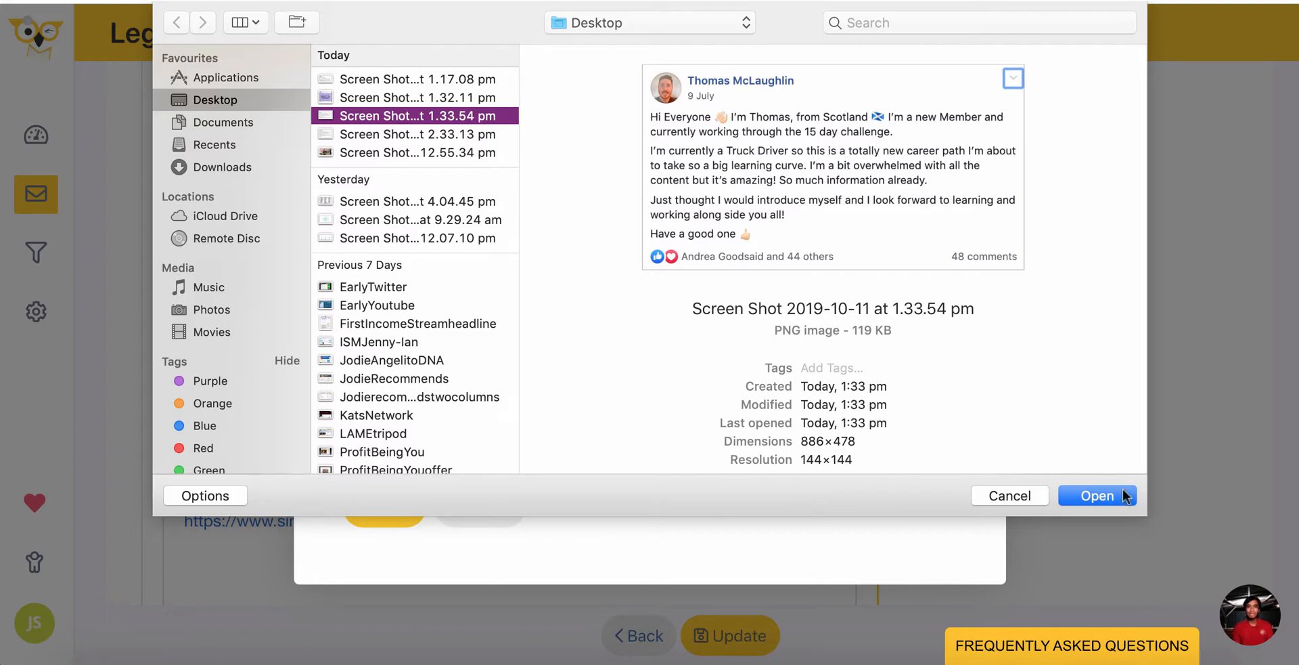
left_click(1095, 495)
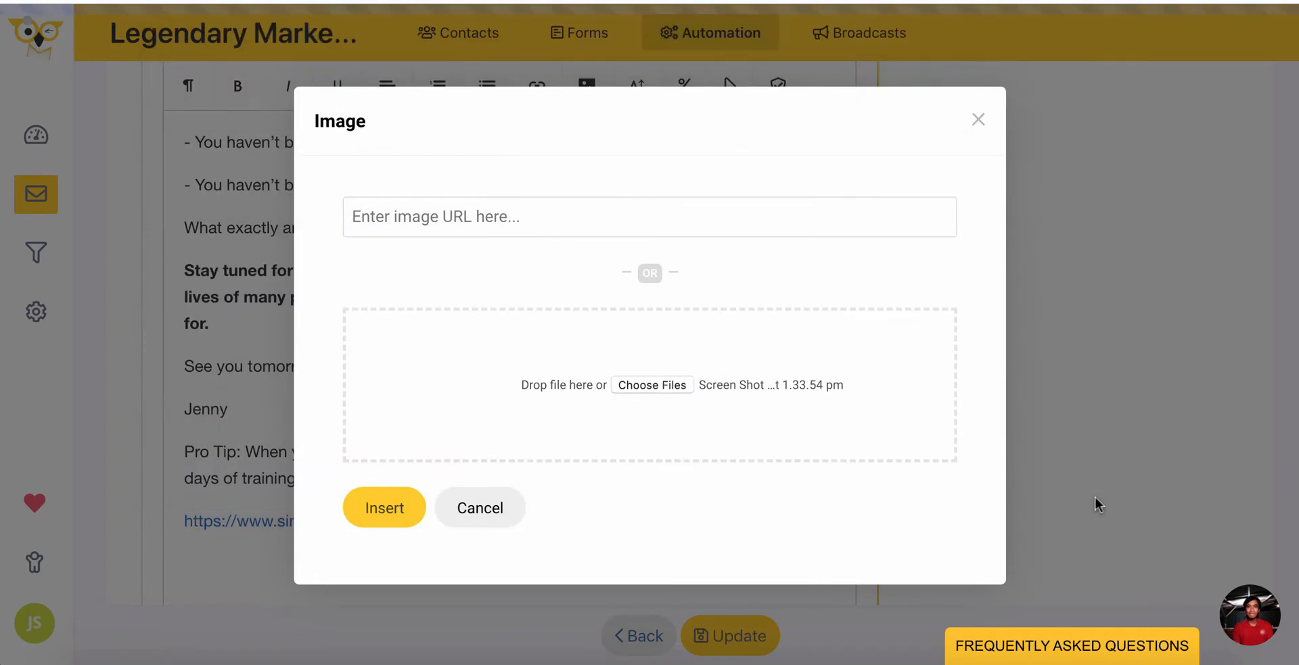
left_click(450, 504)
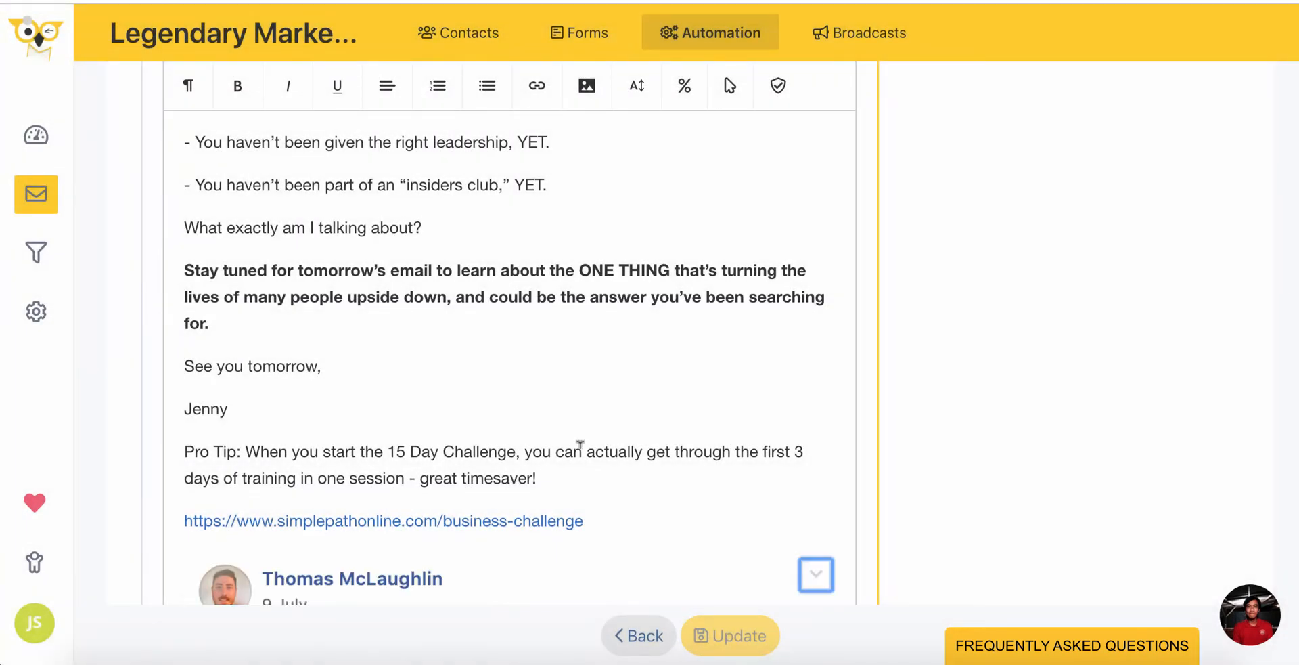
Shrink the inserted testimonial image to about two-thirds of its width
scroll(582, 454, "down", 6)
left_click(601, 333)
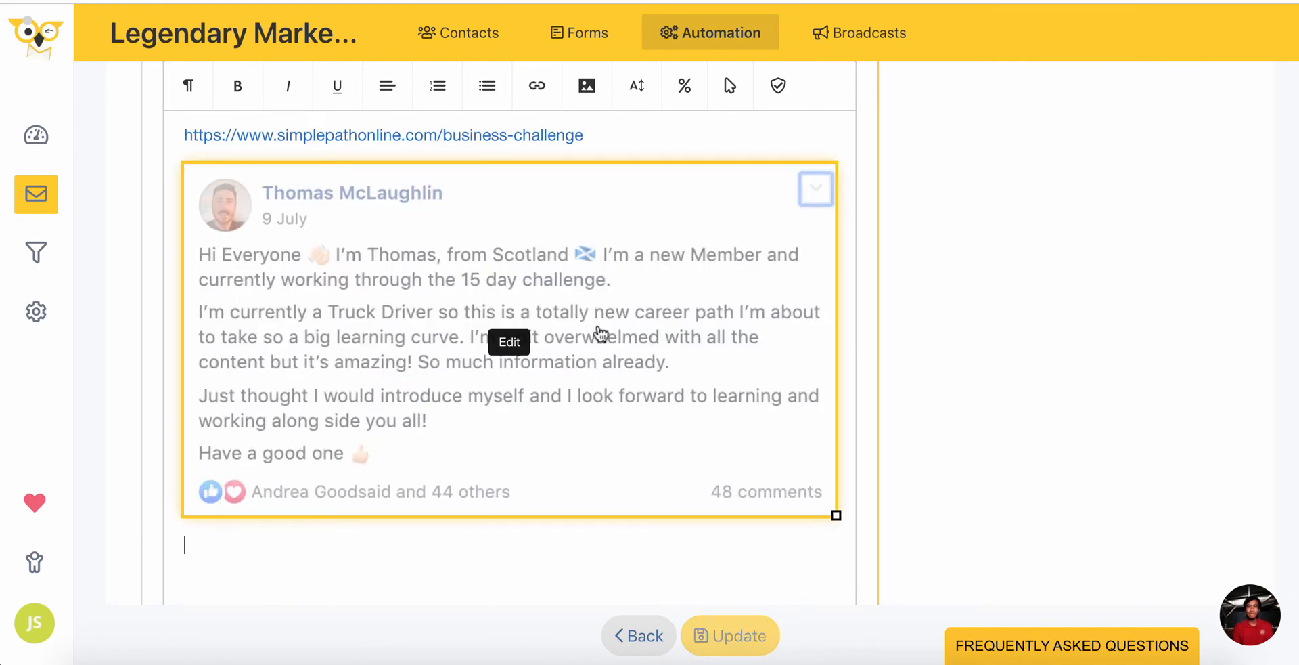
left_click_drag(838, 513, 612, 383)
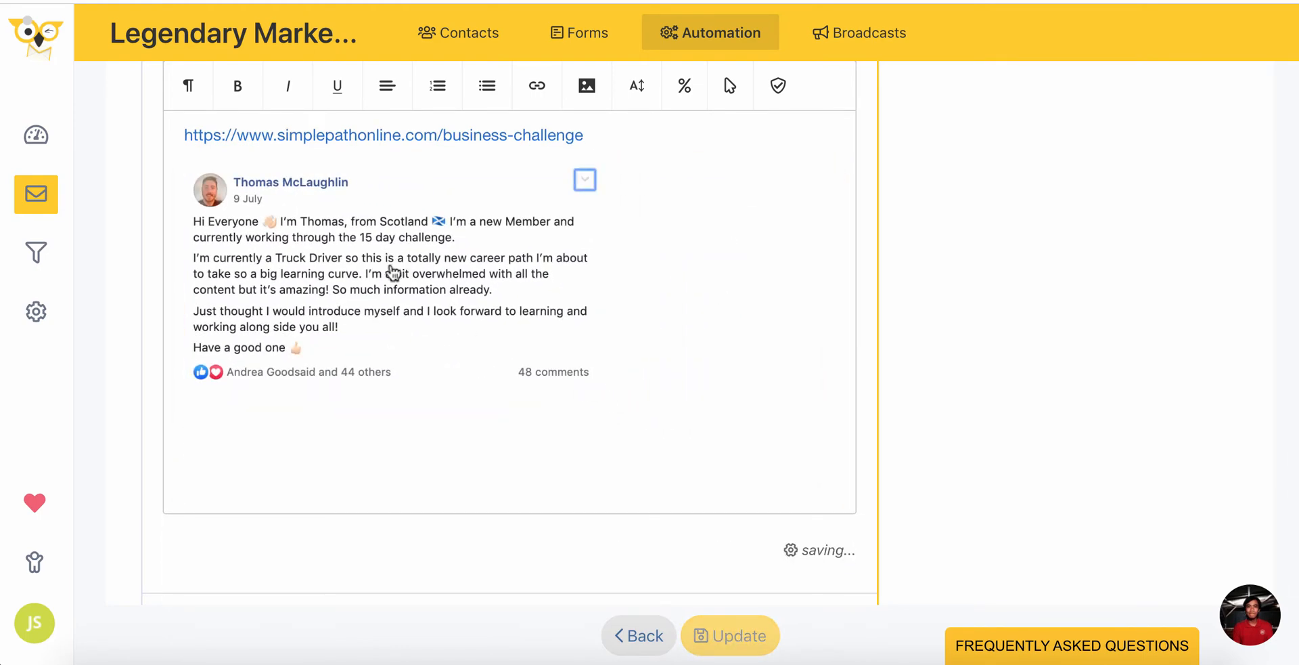
Set the testimonial image's position to Center in the third email
left_click(391, 274)
left_click(391, 278)
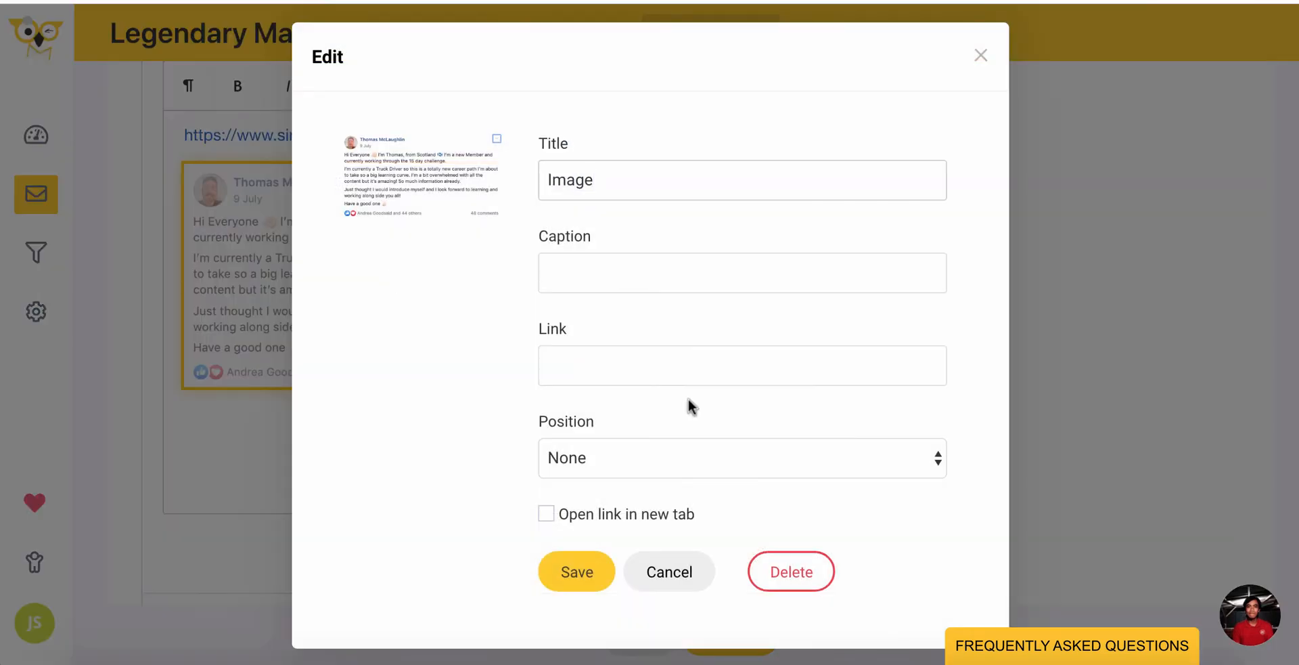
left_click(719, 444)
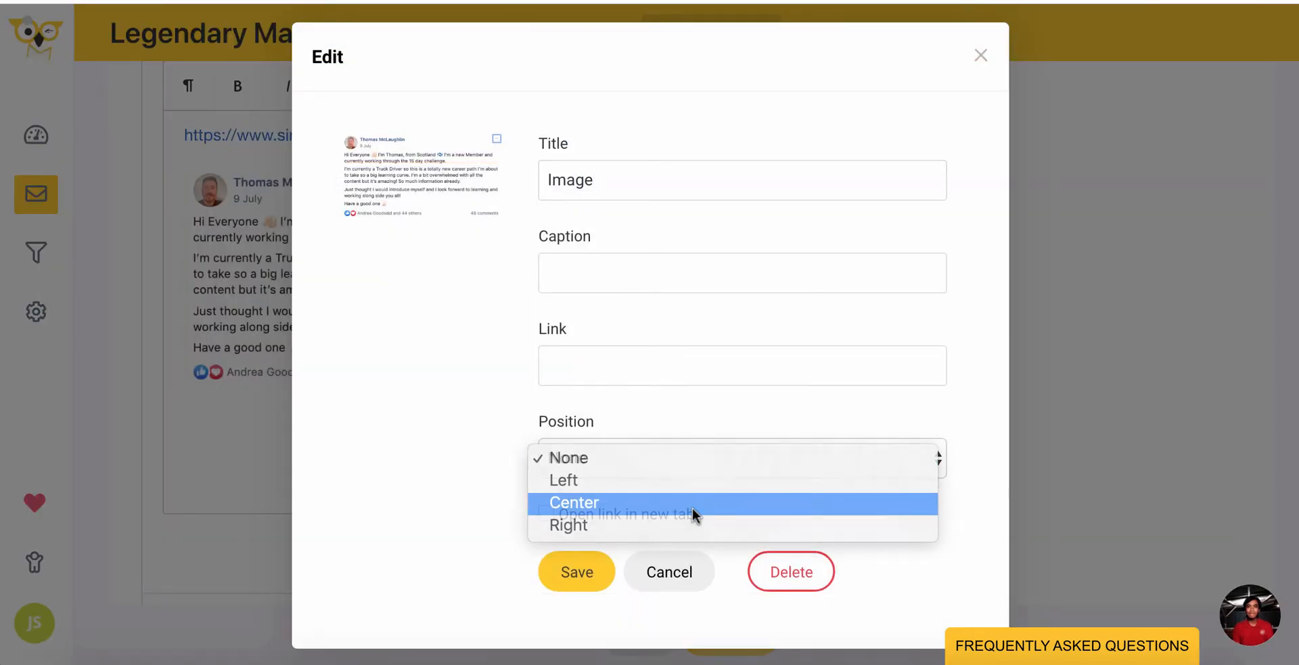
left_click(692, 506)
left_click(606, 354)
type("https://www.simplepathonline.com/business-challenge")
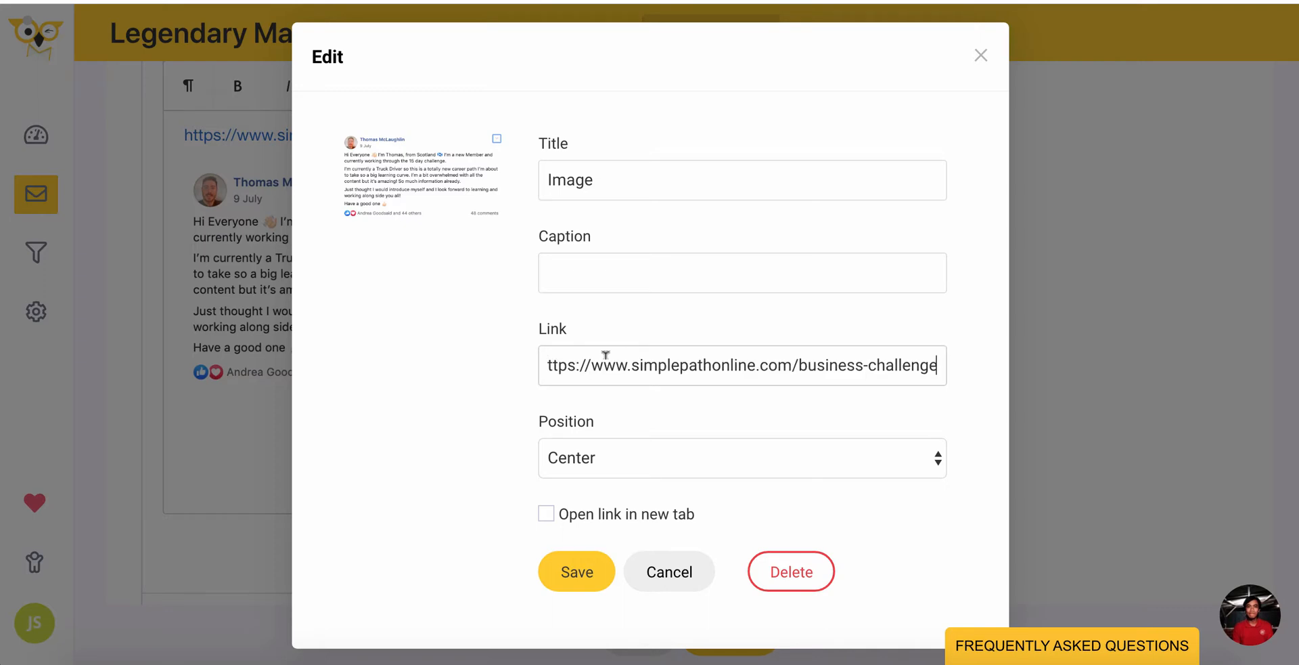
left_click(547, 515)
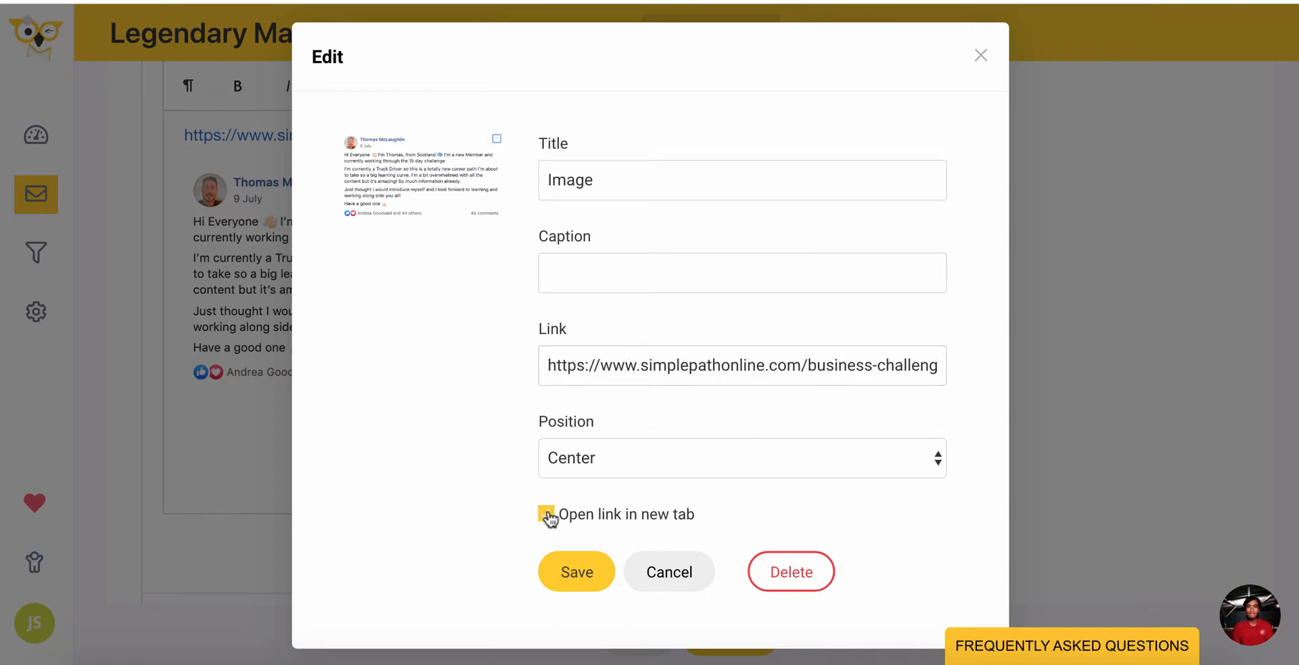
left_click(574, 570)
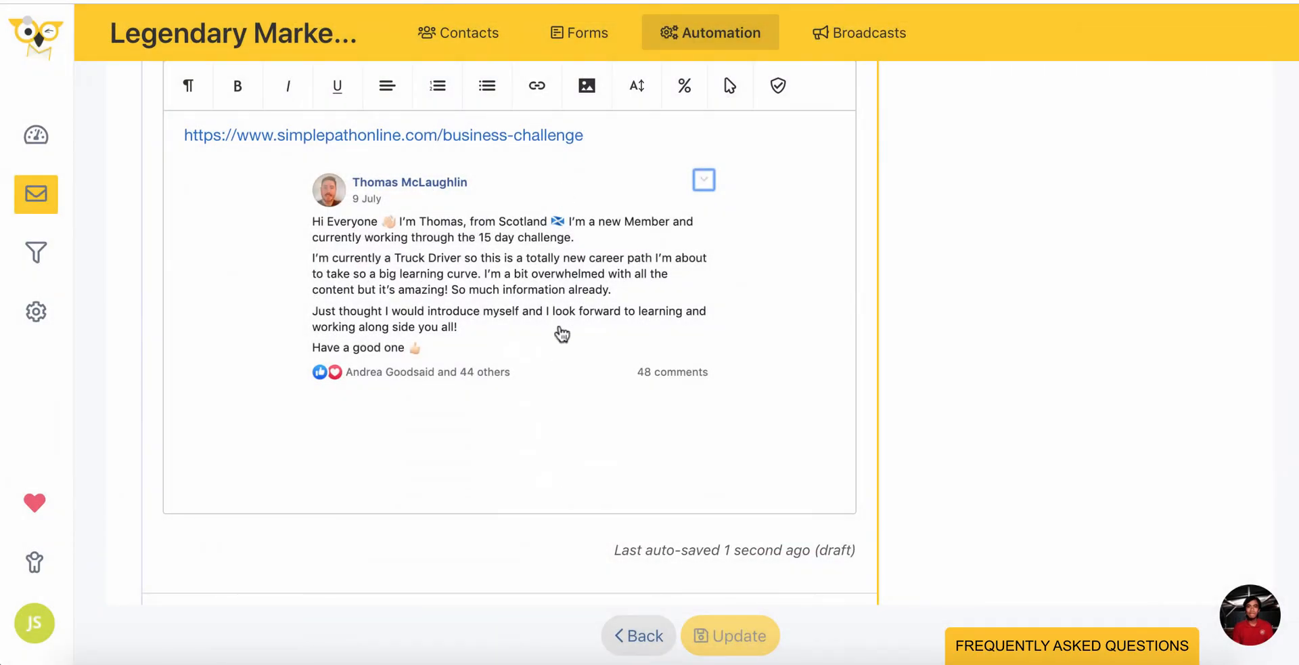
scroll(562, 334, "down", 5)
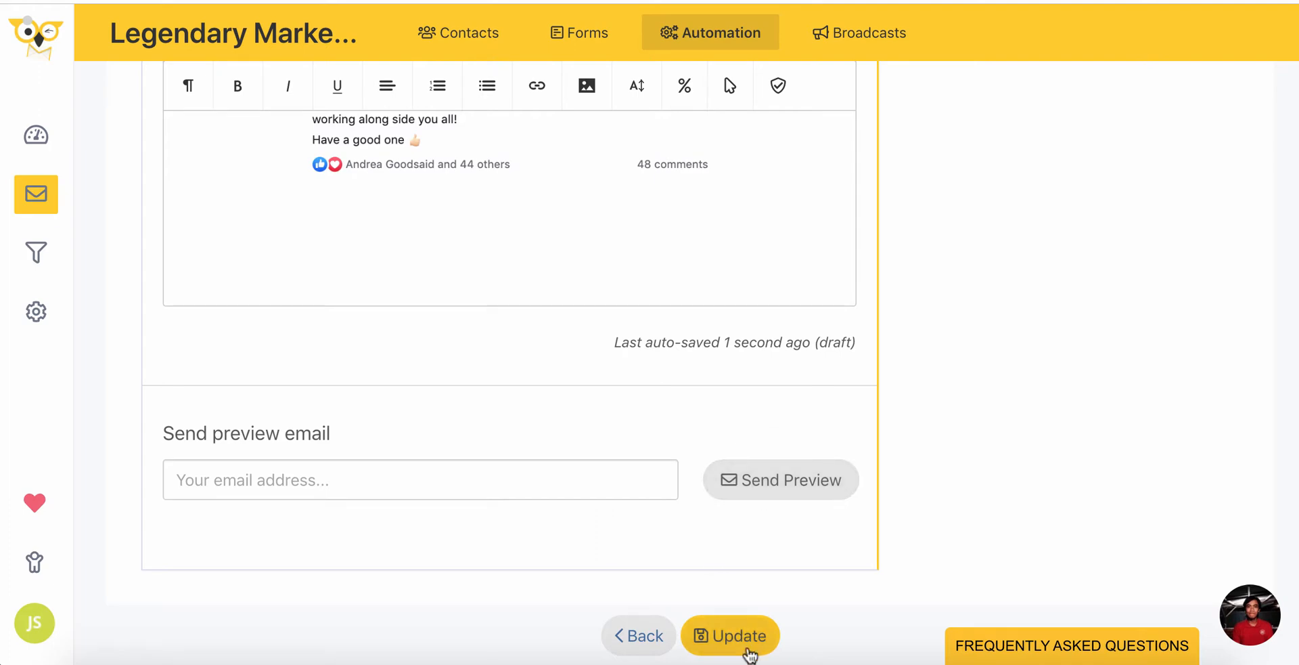
left_click(735, 636)
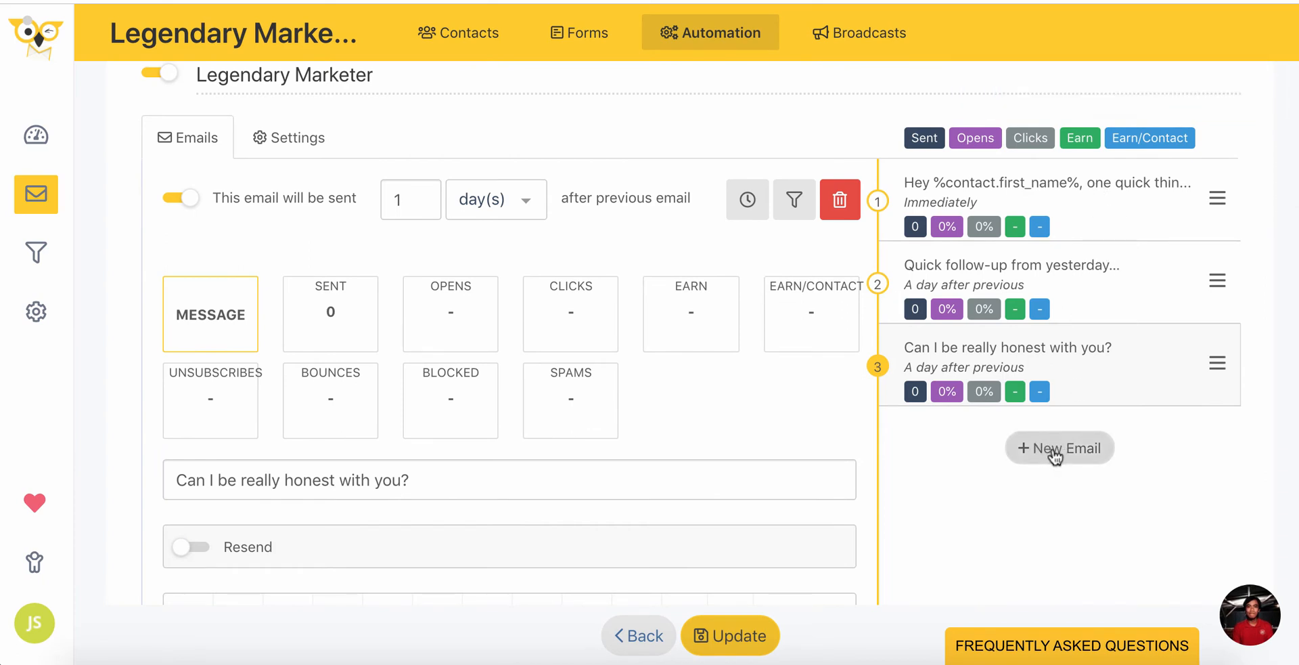
Switch on the resend option of the third email to show its settings, and switch it off again
scroll(606, 430, "down", 2)
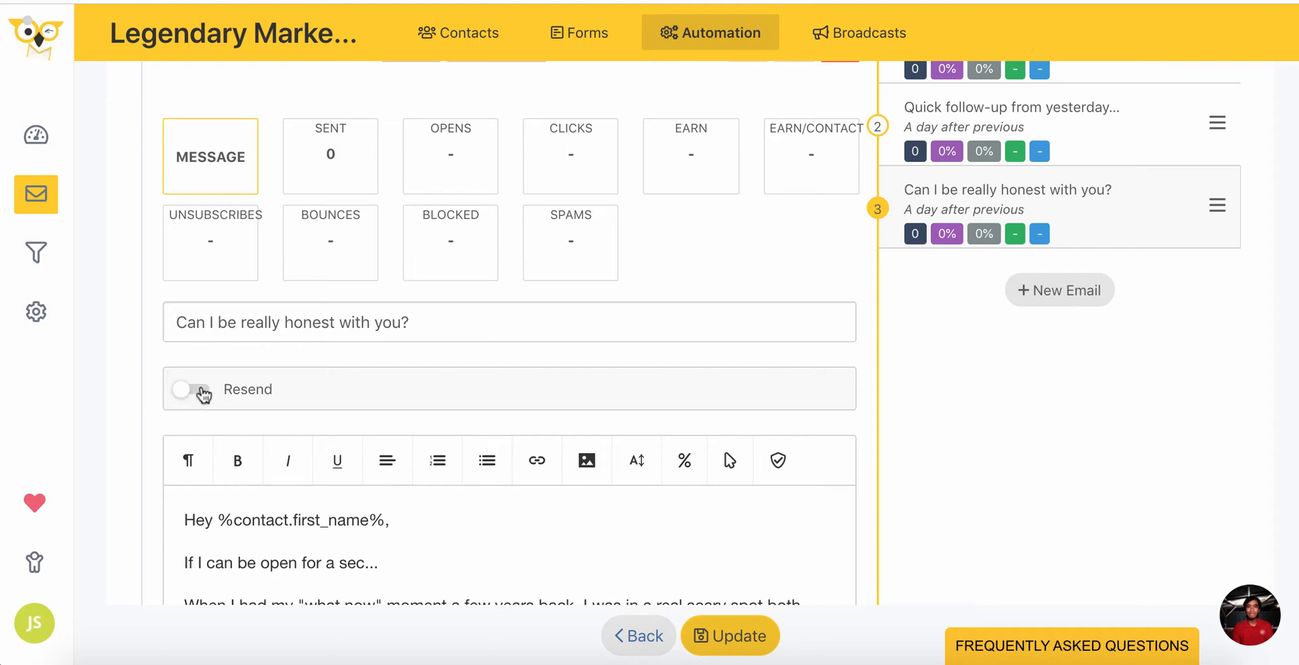
left_click(202, 391)
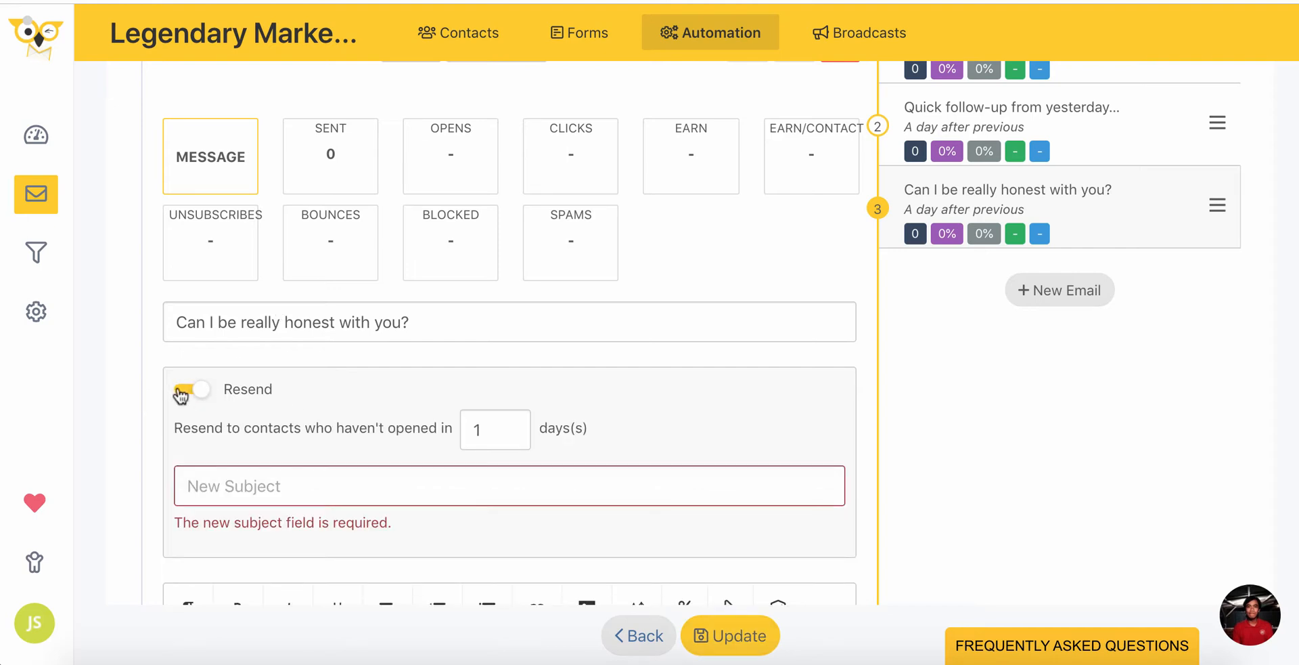
left_click(182, 391)
Open the first email of the sequence and examine its send timing, resend settings and message text
scroll(1087, 248, "up", 2)
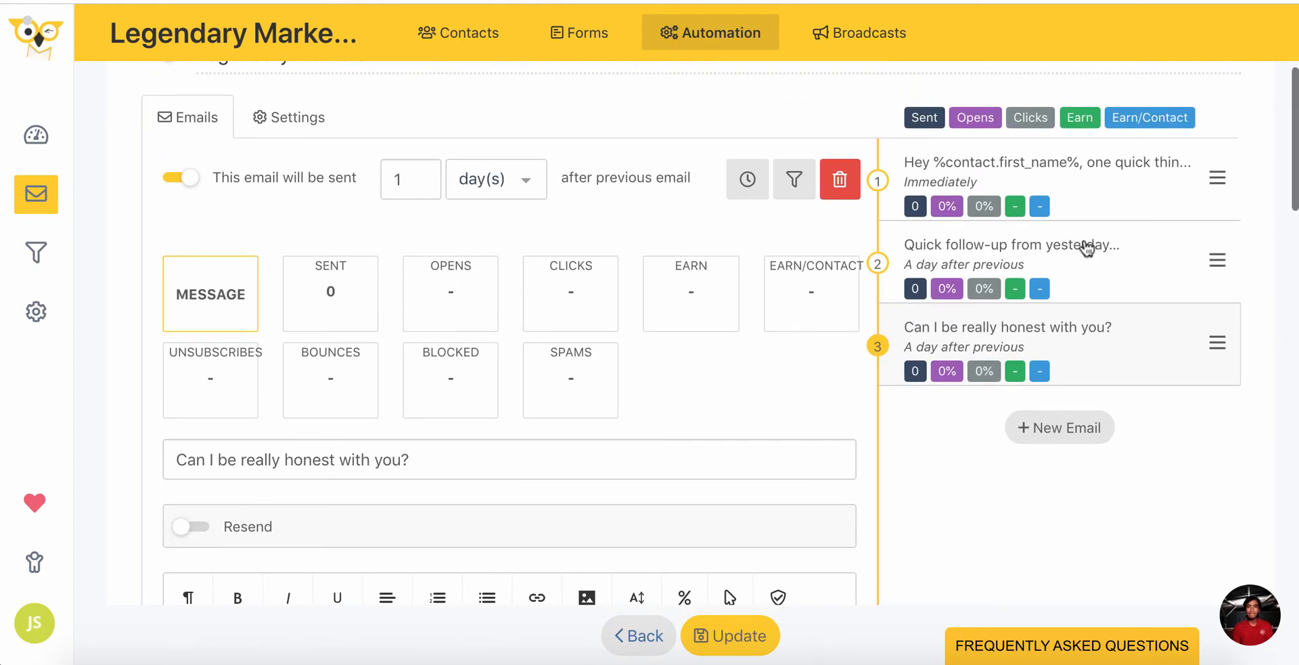
left_click(1083, 204)
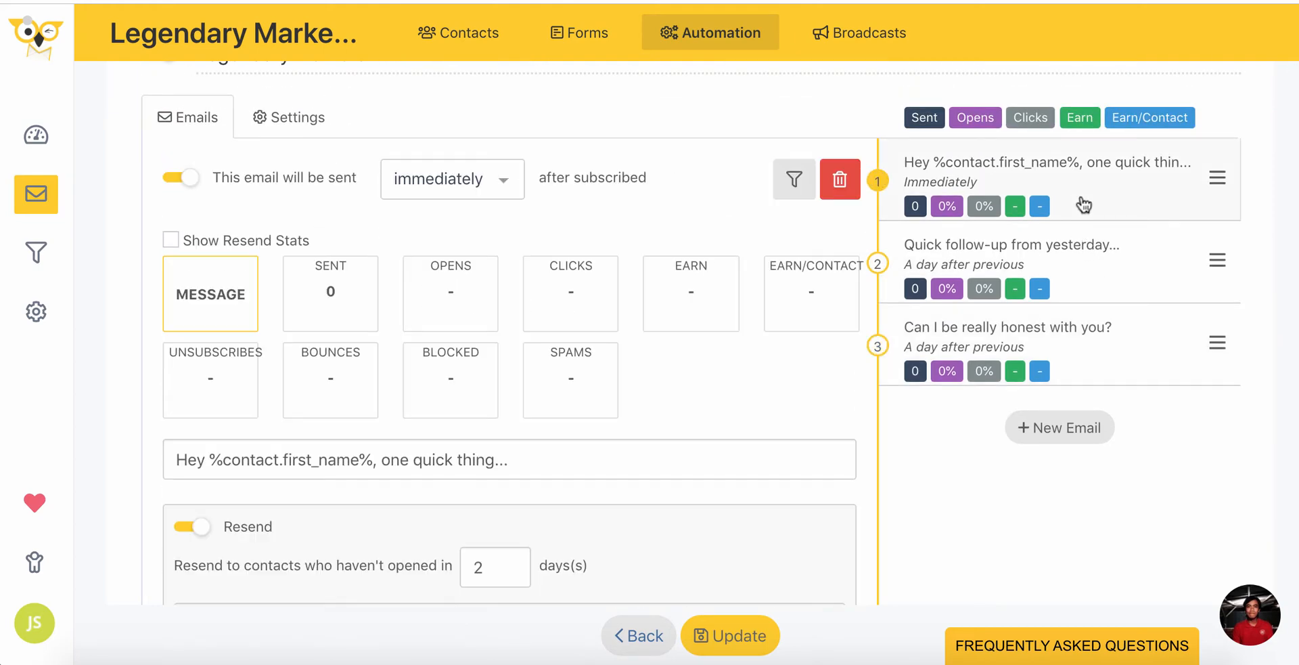
scroll(623, 281, "down", 3)
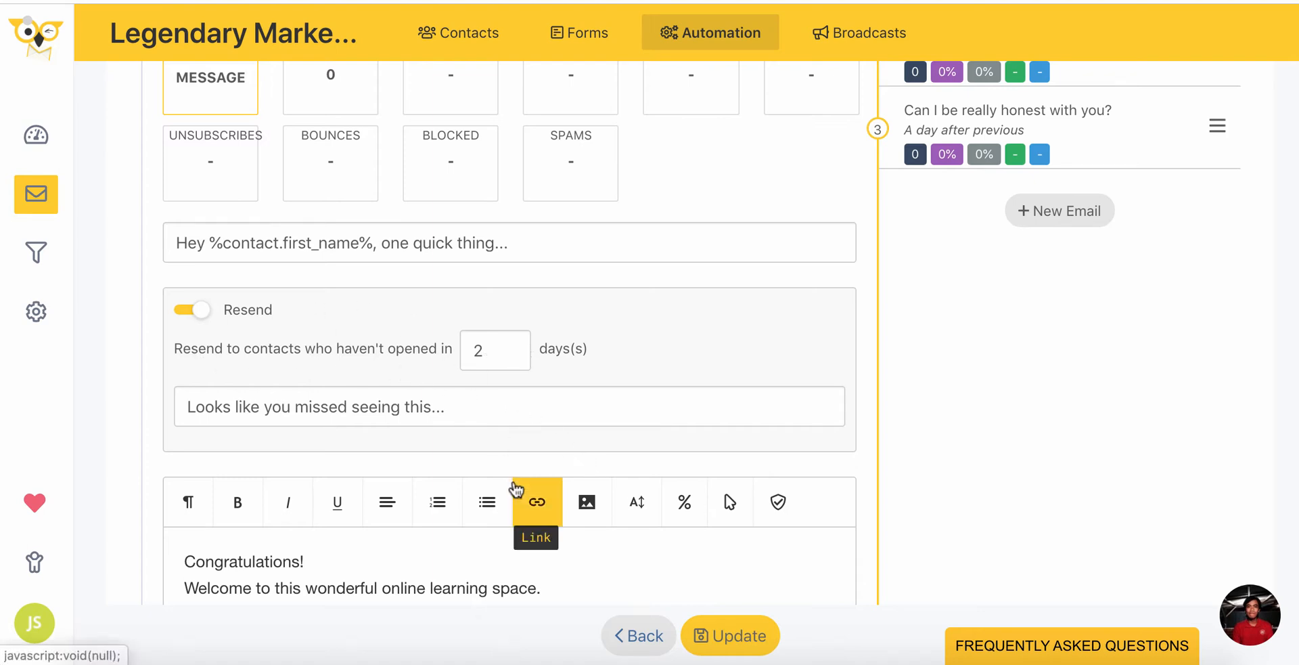
scroll(443, 519, "down", 5)
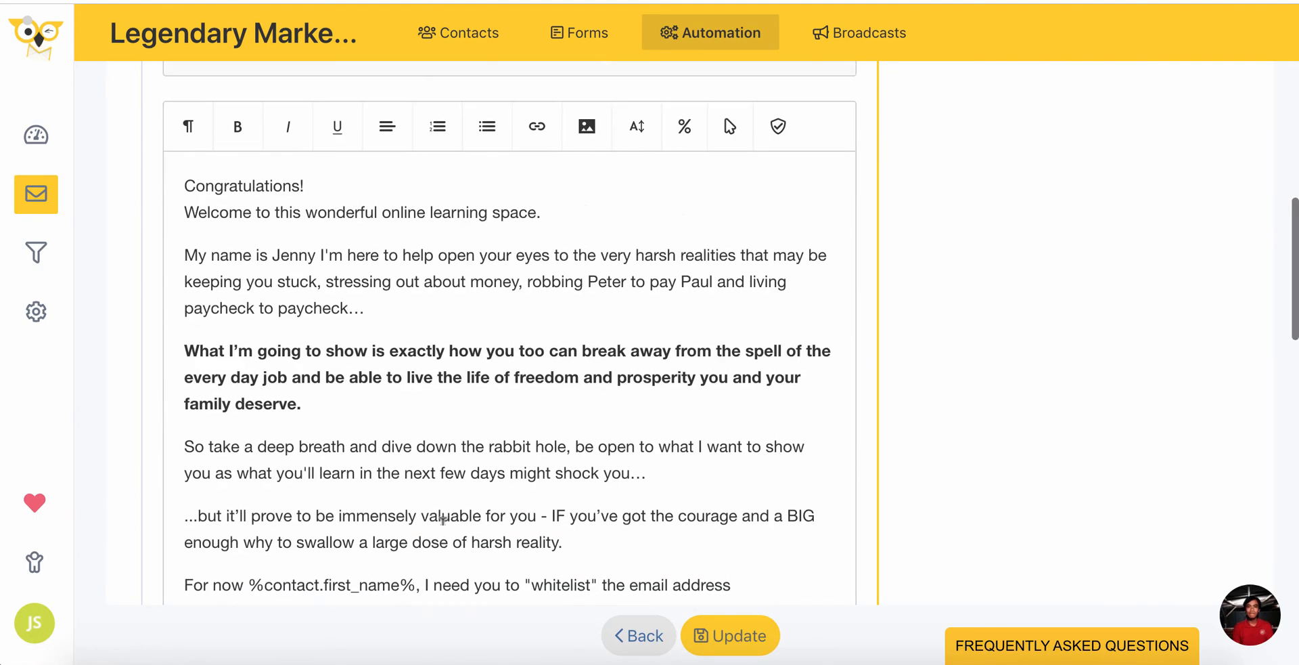
scroll(443, 519, "up", 6)
scroll(442, 520, "up", 3)
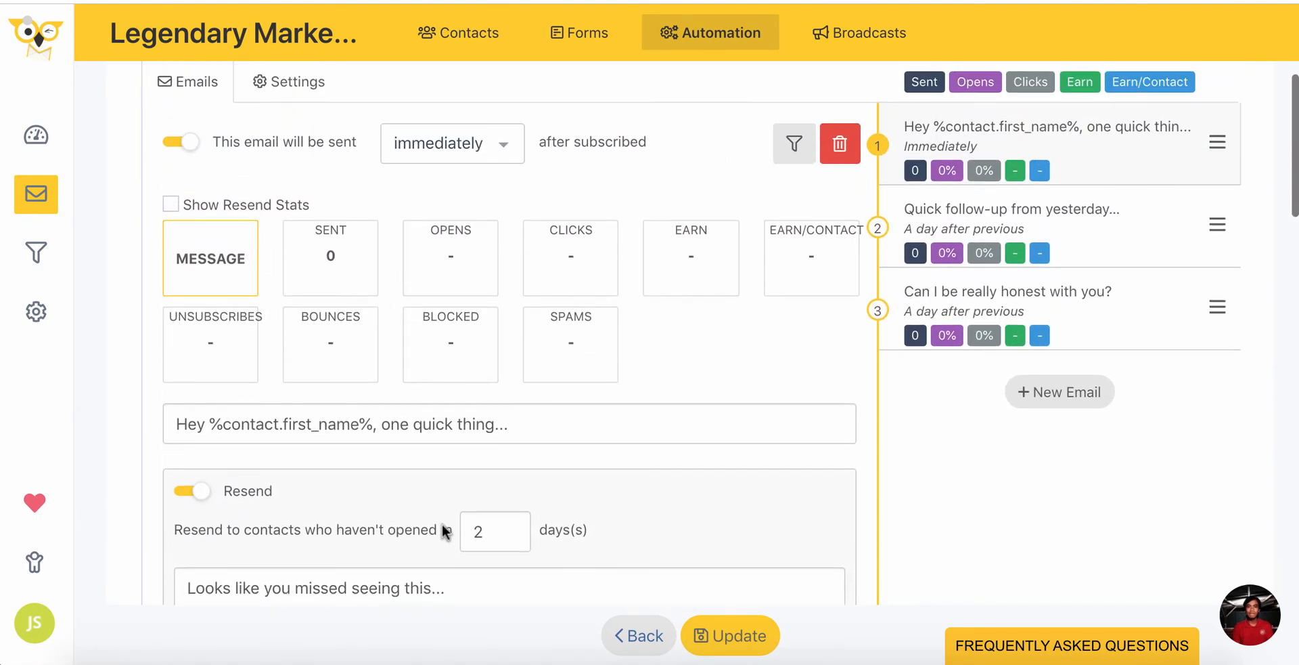
scroll(443, 520, "down", 3)
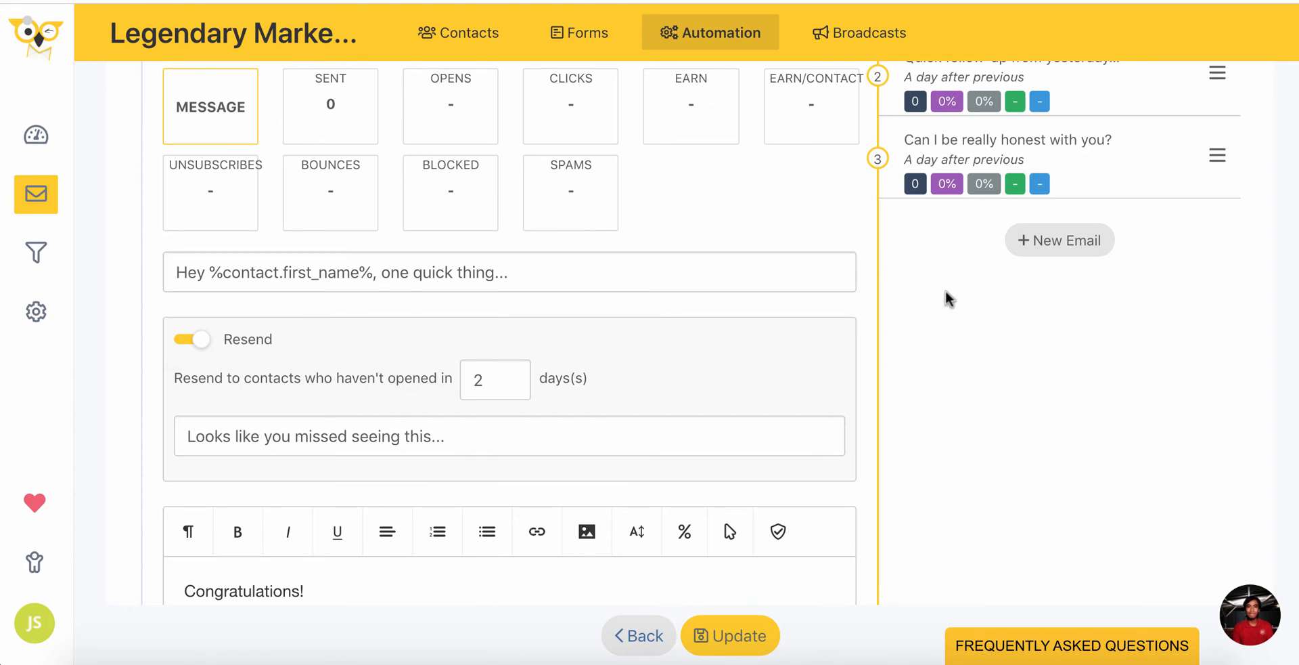
scroll(945, 290, "up", 2)
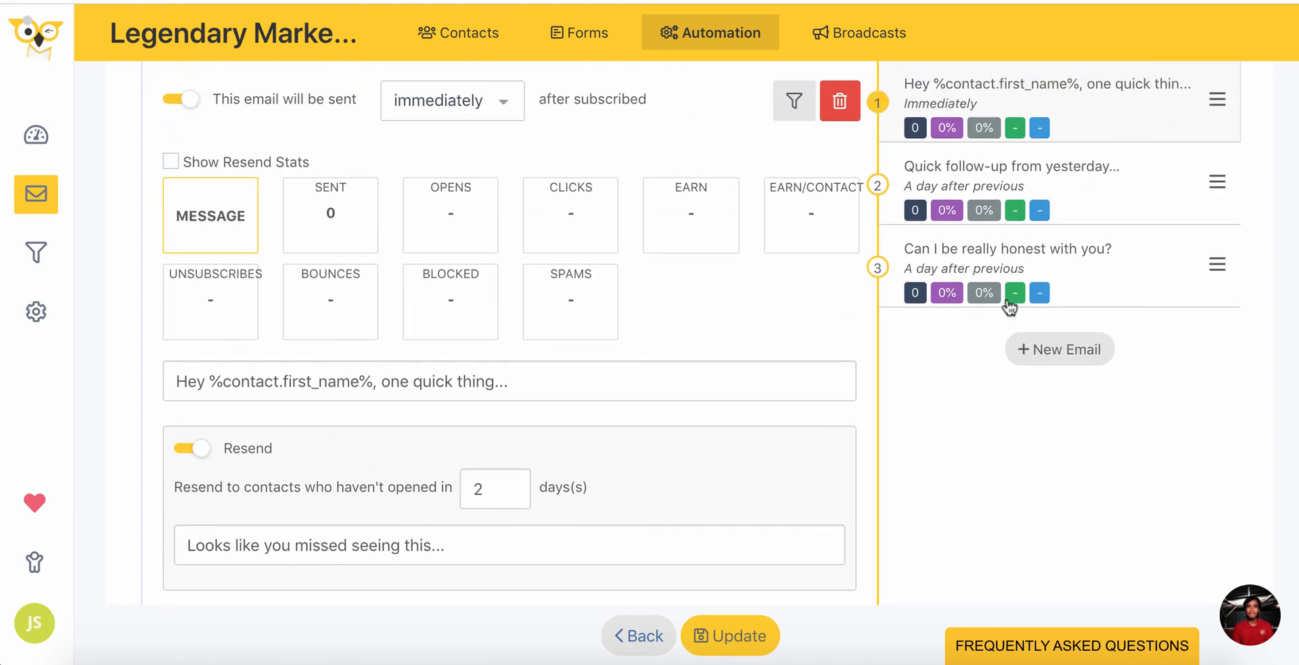
scroll(855, 266, "up", 1)
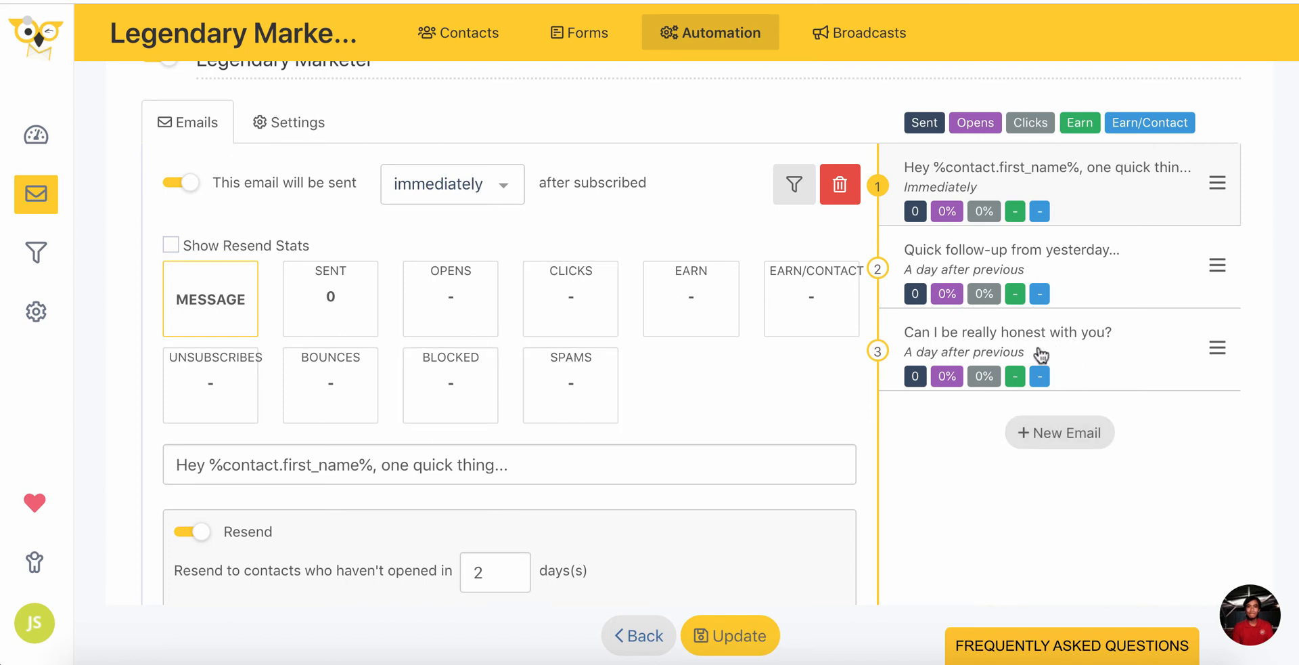
Add a fourth email to the Legendary Marketer sequence and open it for editing
left_click(1046, 431)
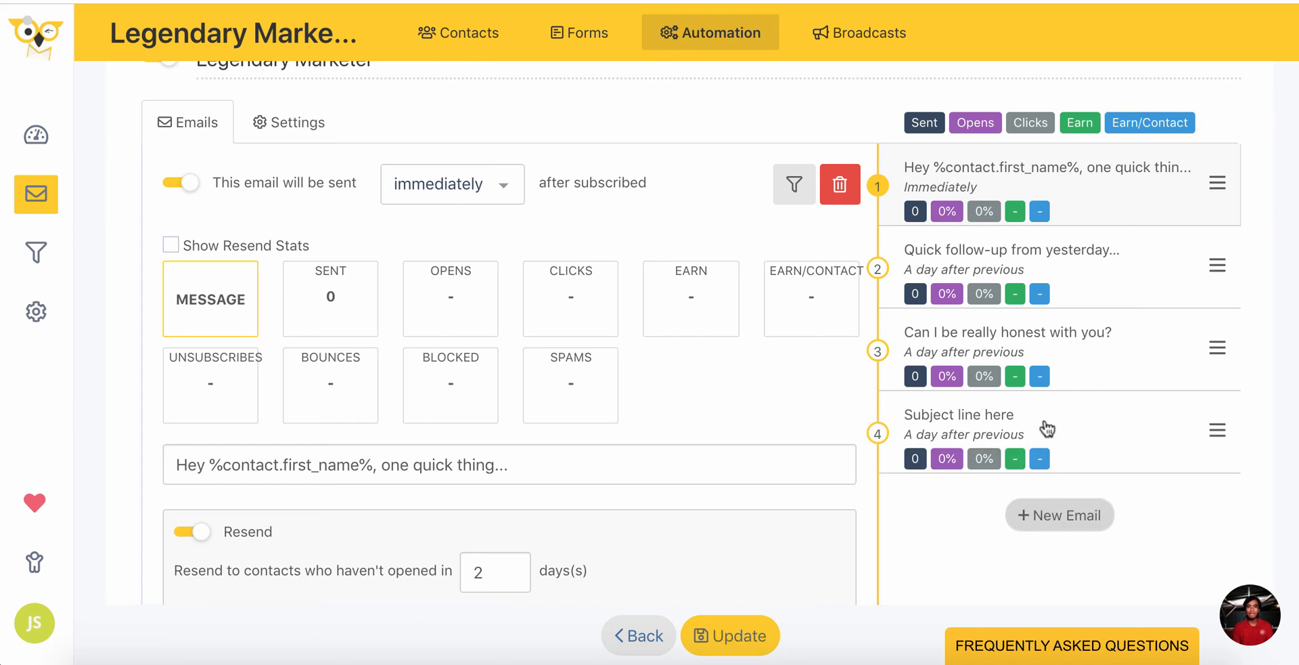
left_click(1021, 424)
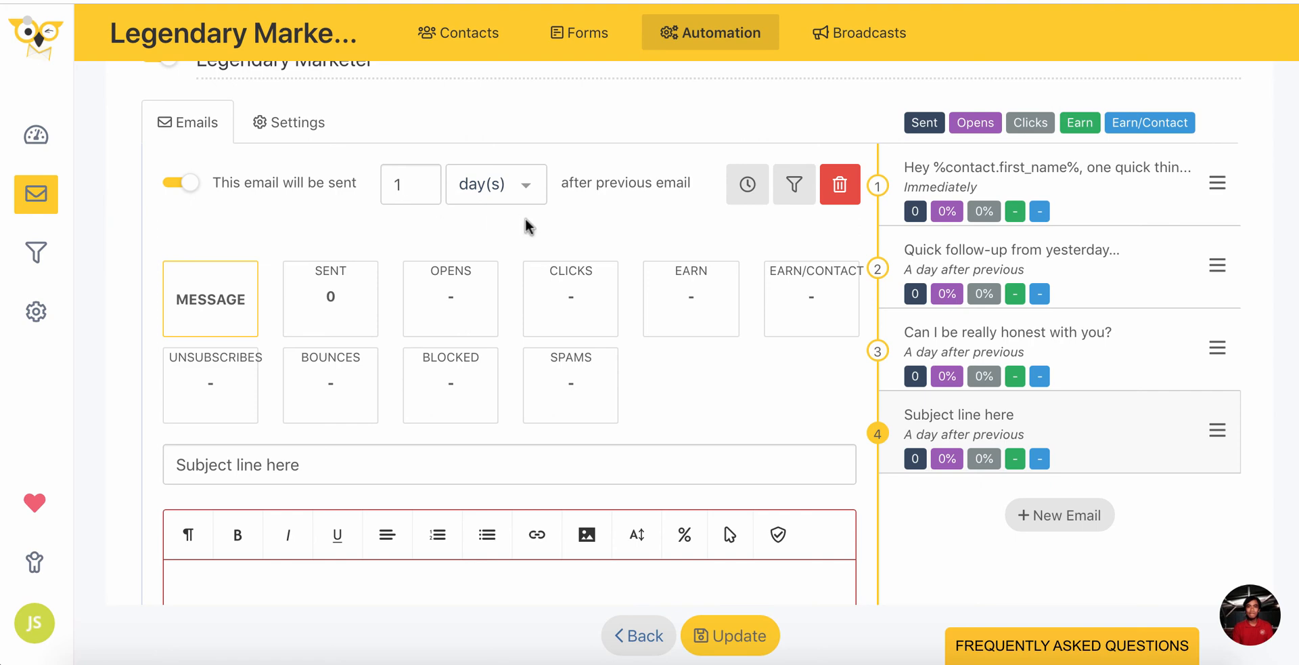
scroll(528, 227, "down", 4)
scroll(528, 227, "up", 6)
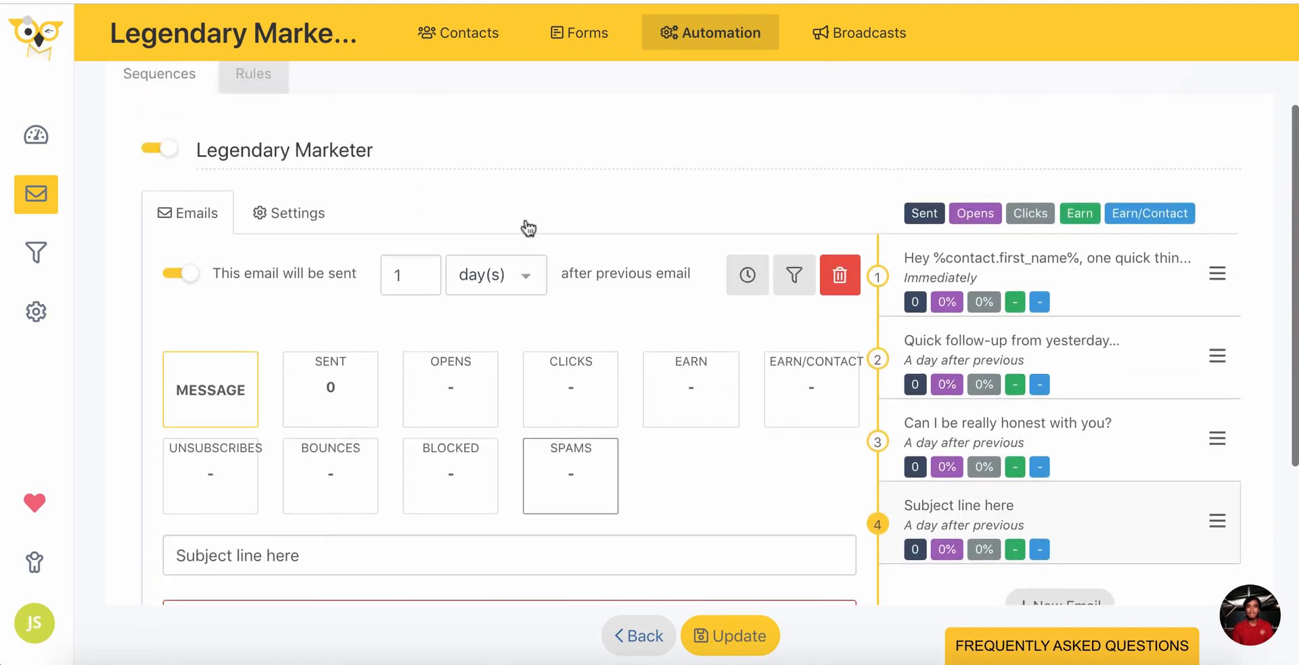
scroll(528, 227, "up", 3)
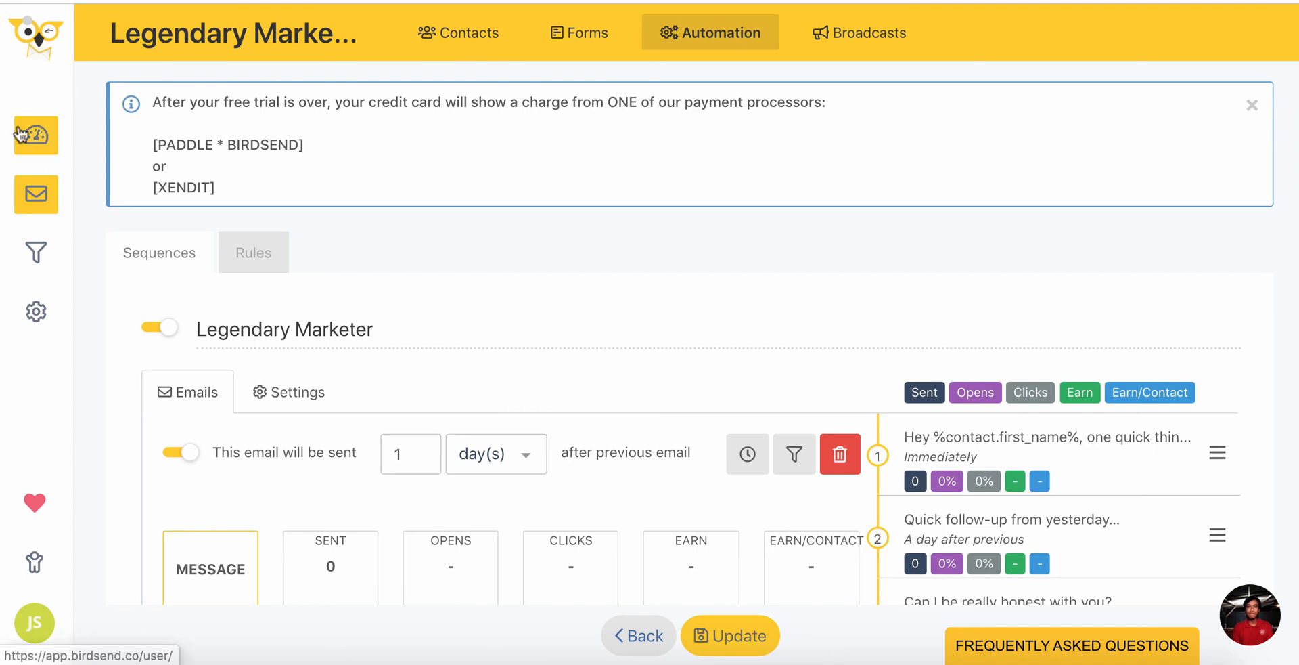